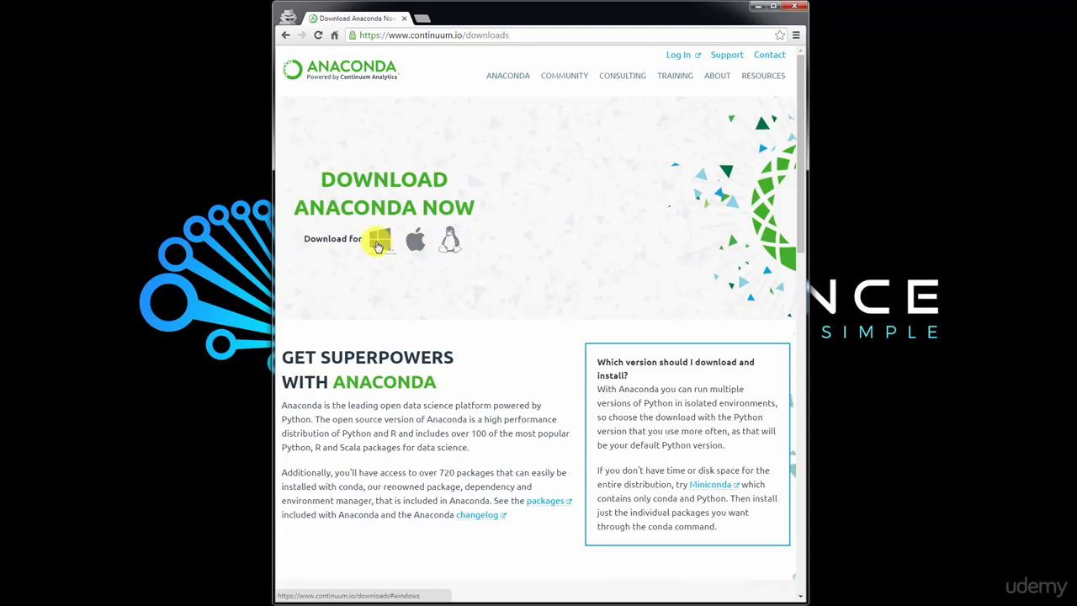
# - Download the 64-bit Python 3.5 installer of Anaconda 4.1.1 for Windows and decline the cheat sheet offer
pyautogui.click(378, 245)
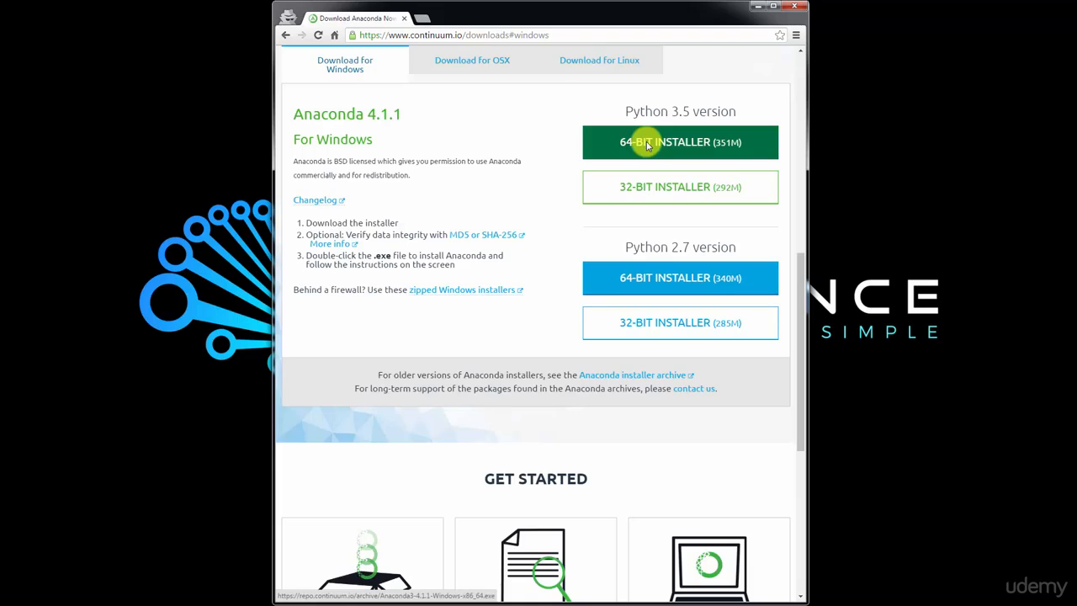
pyautogui.click(712, 131)
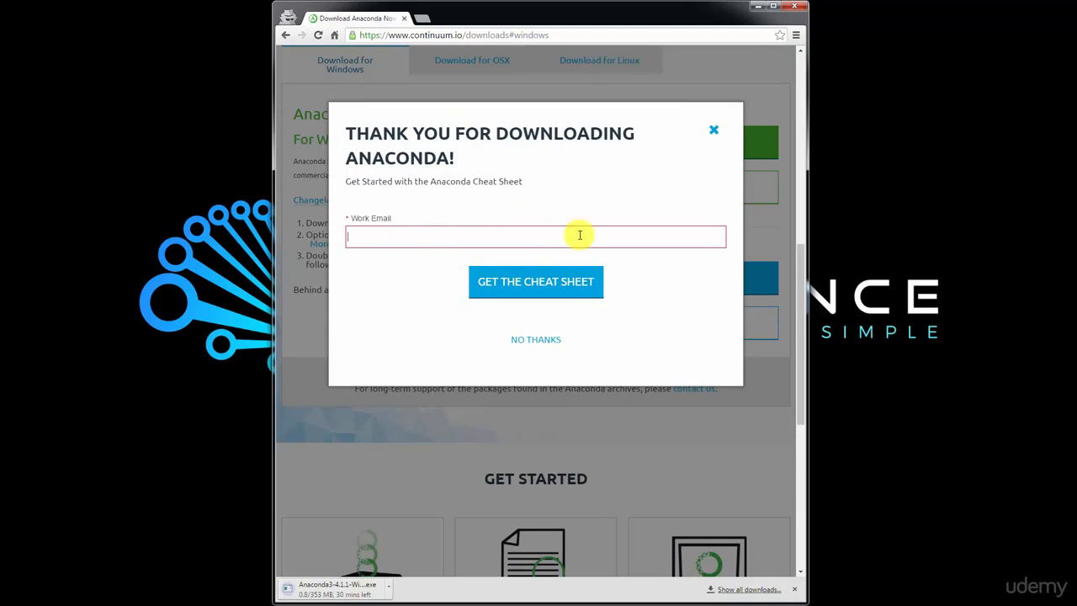
pyautogui.click(531, 340)
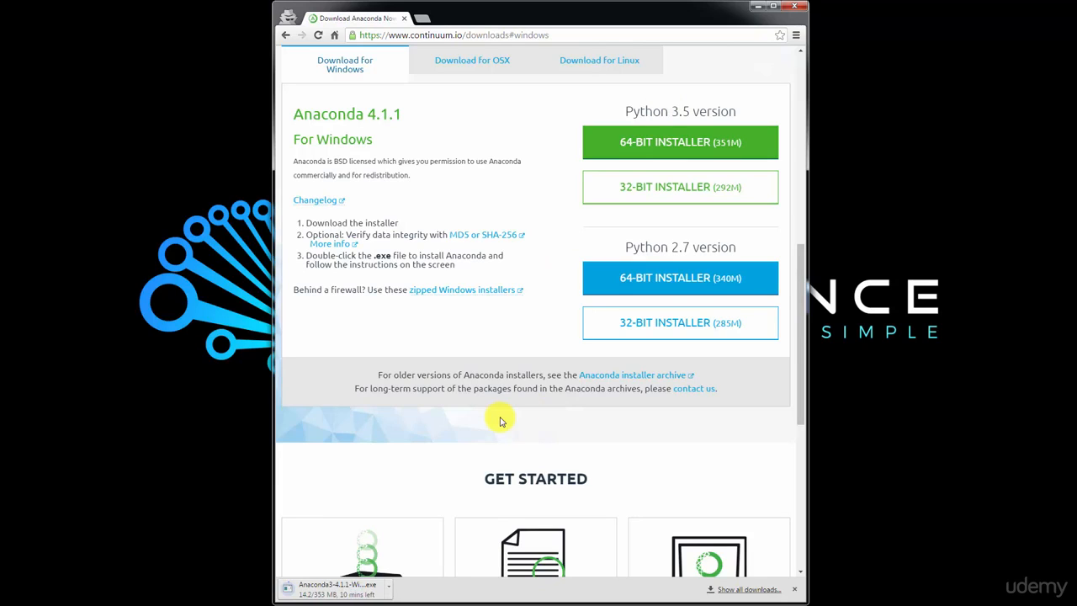
# - Look over the rest of the Anaconda downloads page and cancel the running installer download
pyautogui.scroll(-2, 448, 370)
pyautogui.scroll(-3, 448, 370)
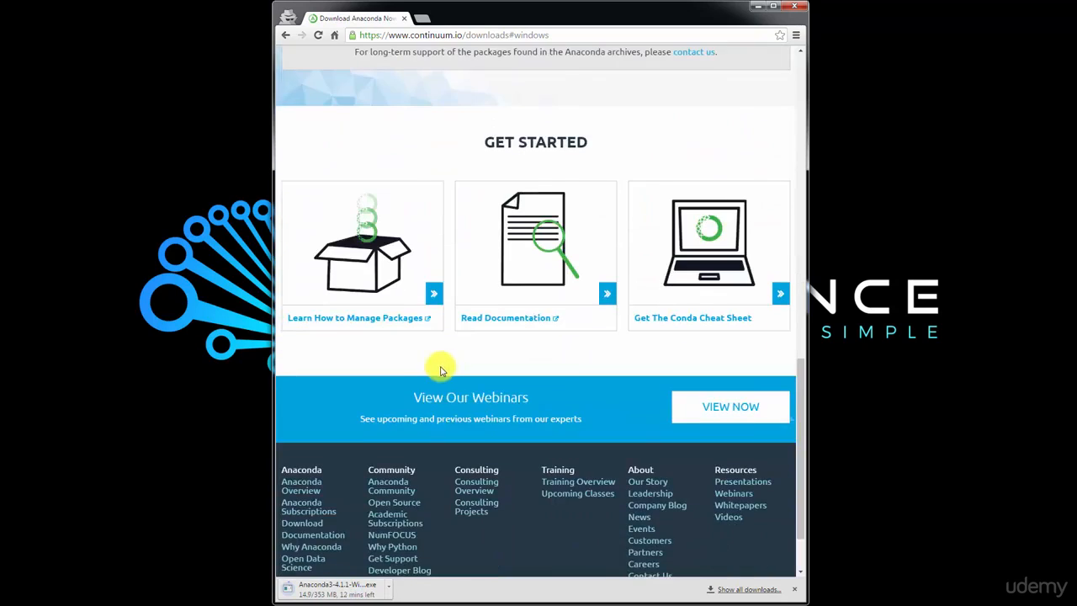
pyautogui.scroll(12, 445, 372)
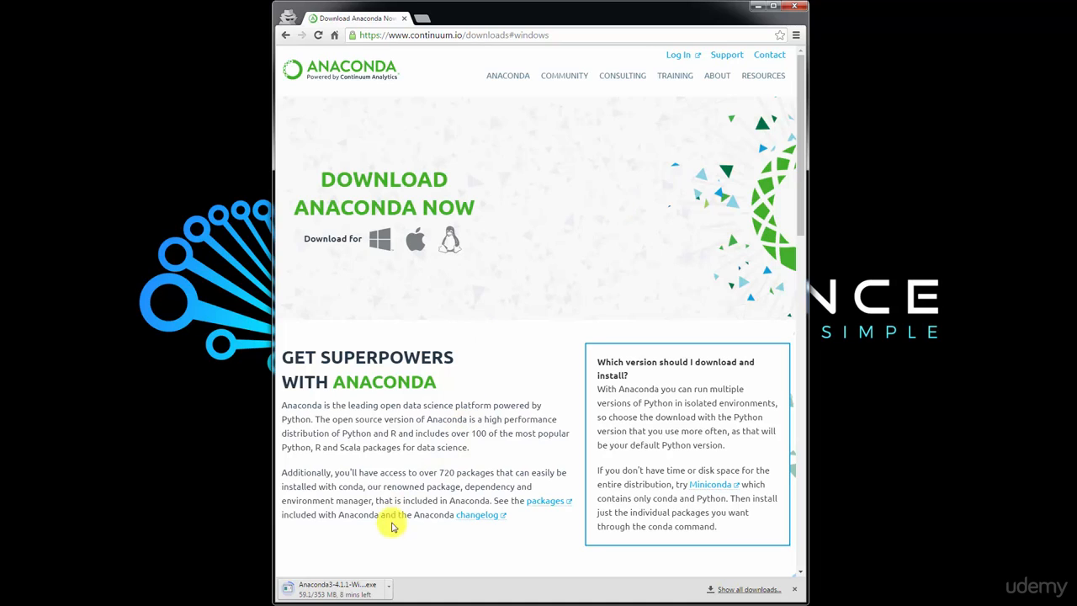
pyautogui.click(388, 584)
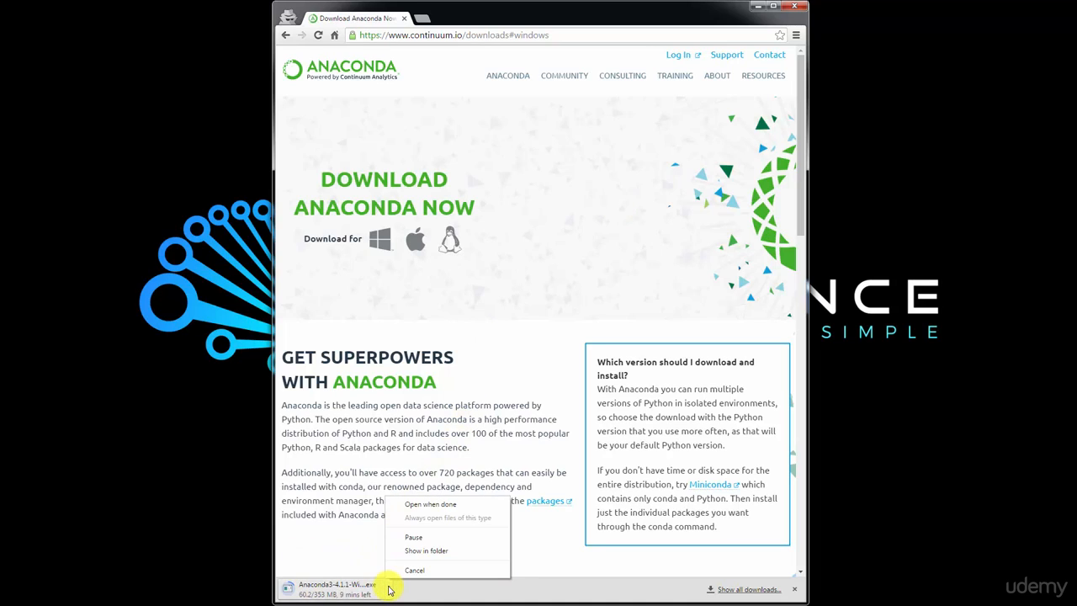
pyautogui.click(394, 568)
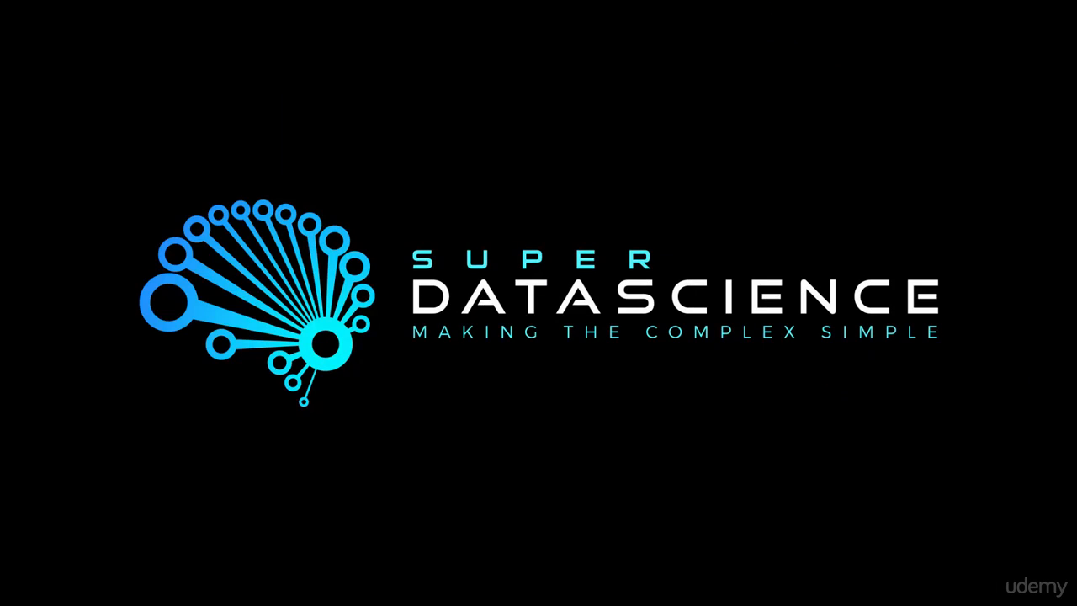
# - Step through the Anaconda3 4.1.1 setup wizard with the Just Me installation type and cancel it at the install location
pyautogui.moveTo(1076, 72); pyautogui.dragTo(506, 159)
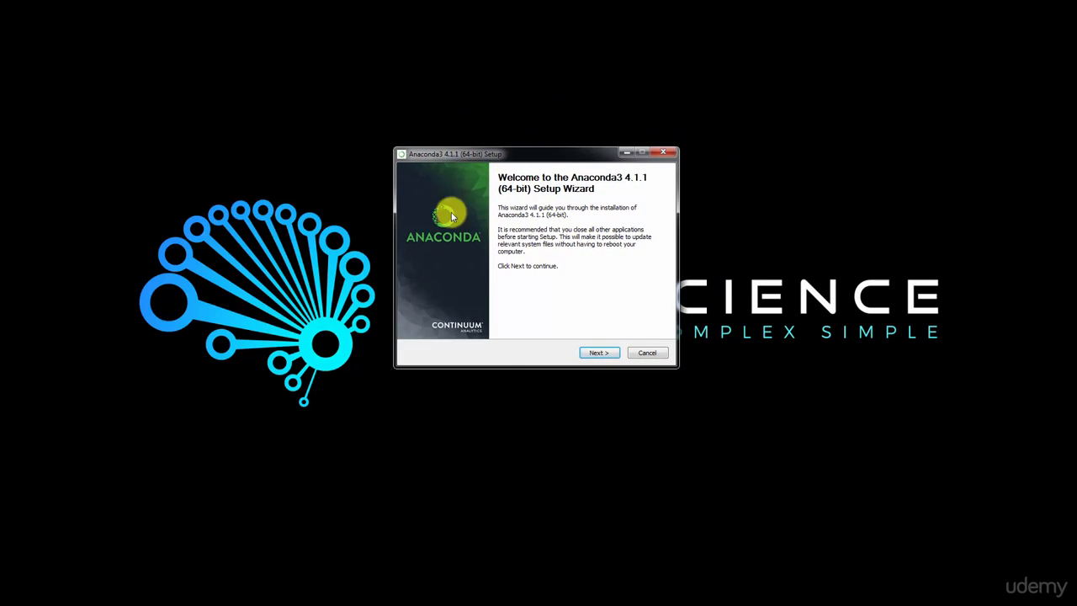
pyautogui.click(601, 355)
pyautogui.click(605, 354)
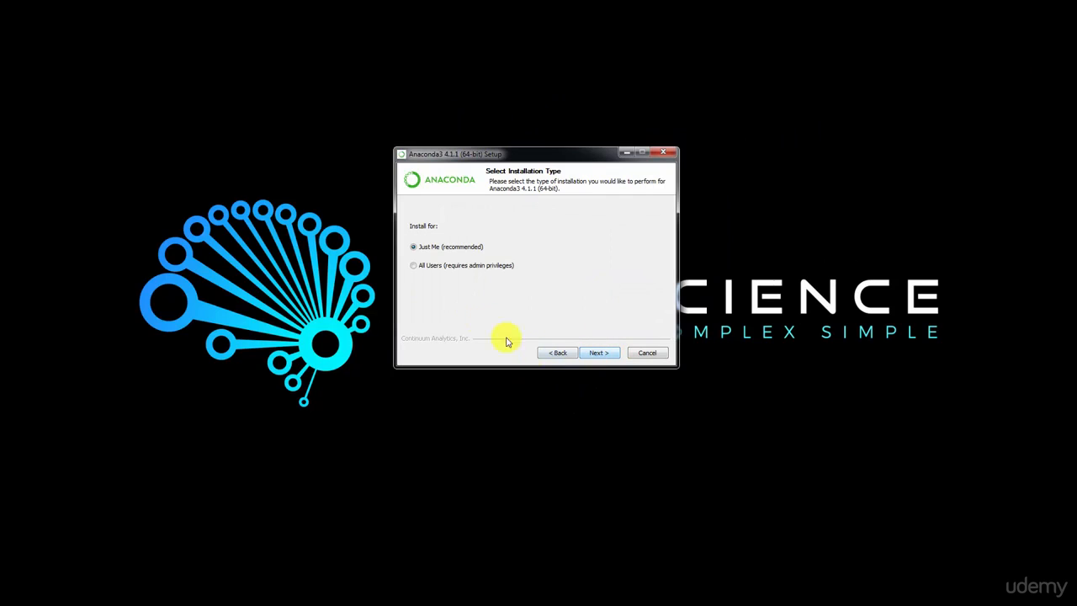
pyautogui.click(610, 354)
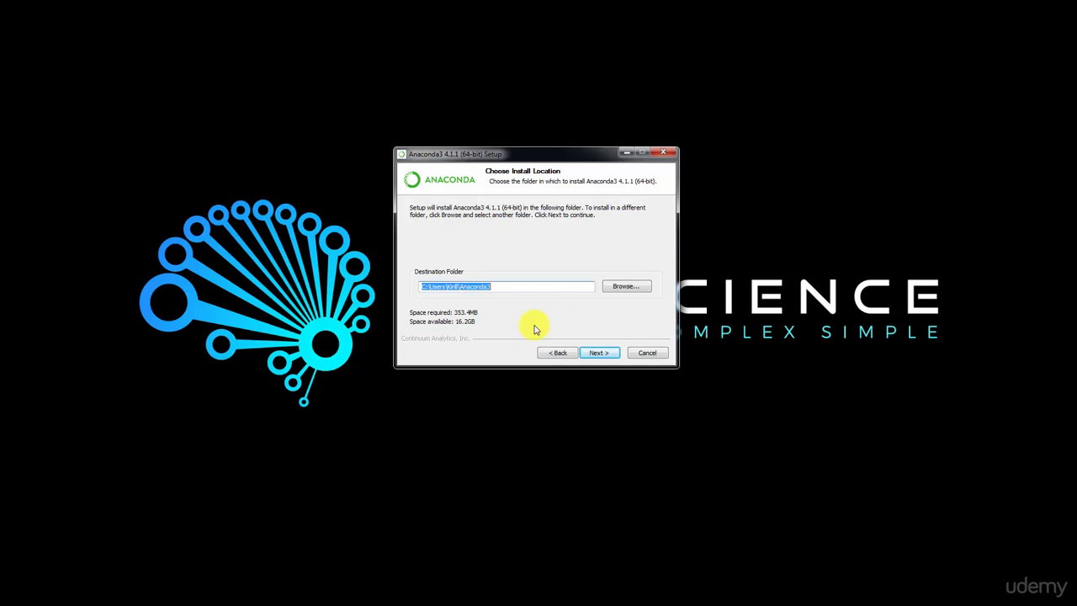
pyautogui.click(655, 354)
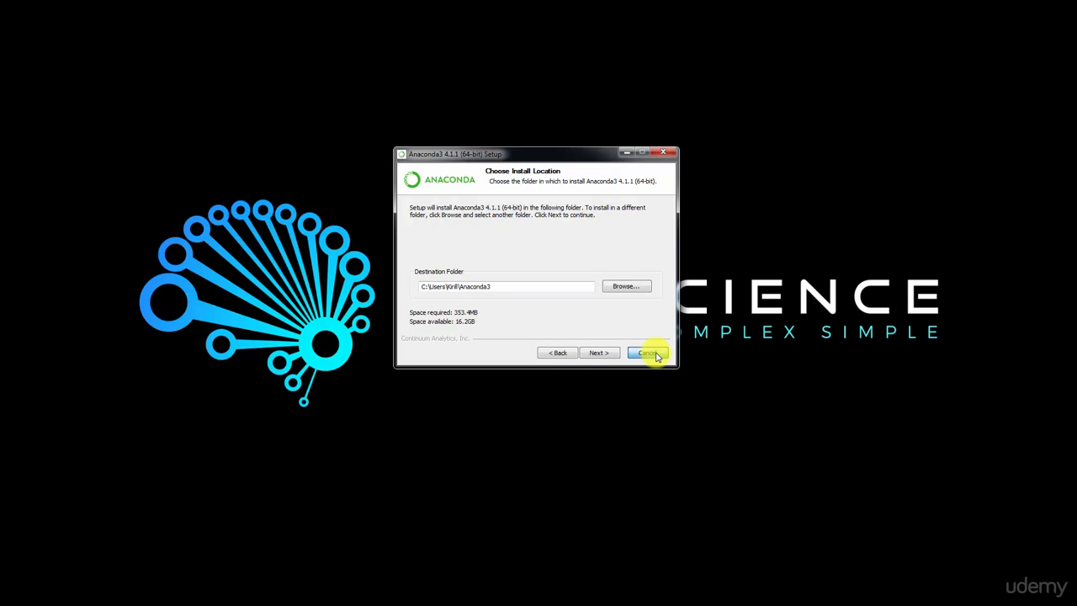
pyautogui.click(578, 351)
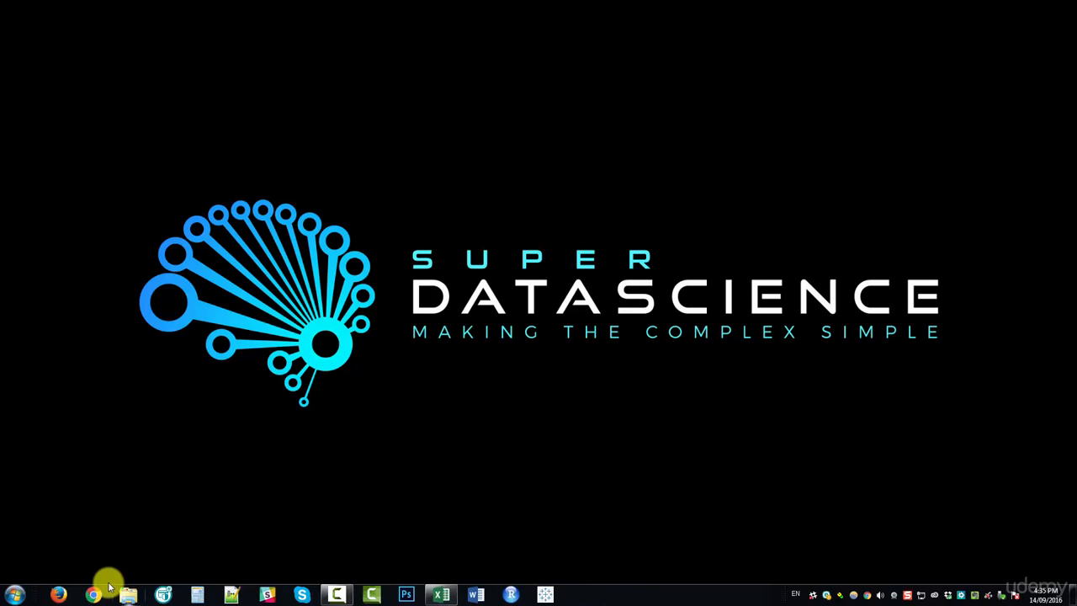
# - Search the installed programs for "anaconda", start Anaconda Navigator and maximize its window
pyautogui.click(17, 596)
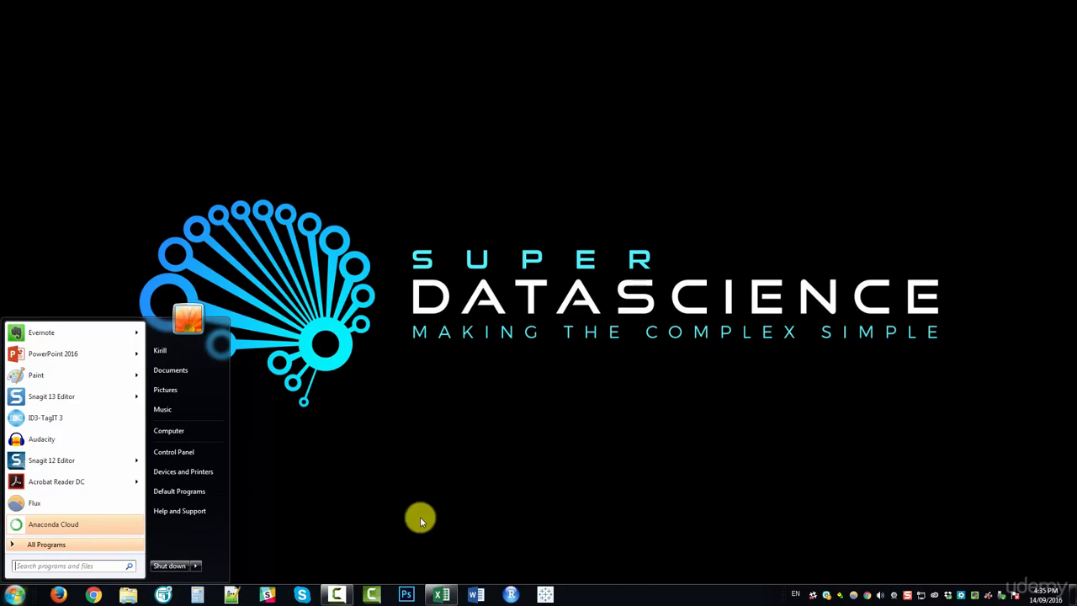
pyautogui.write('anaco')
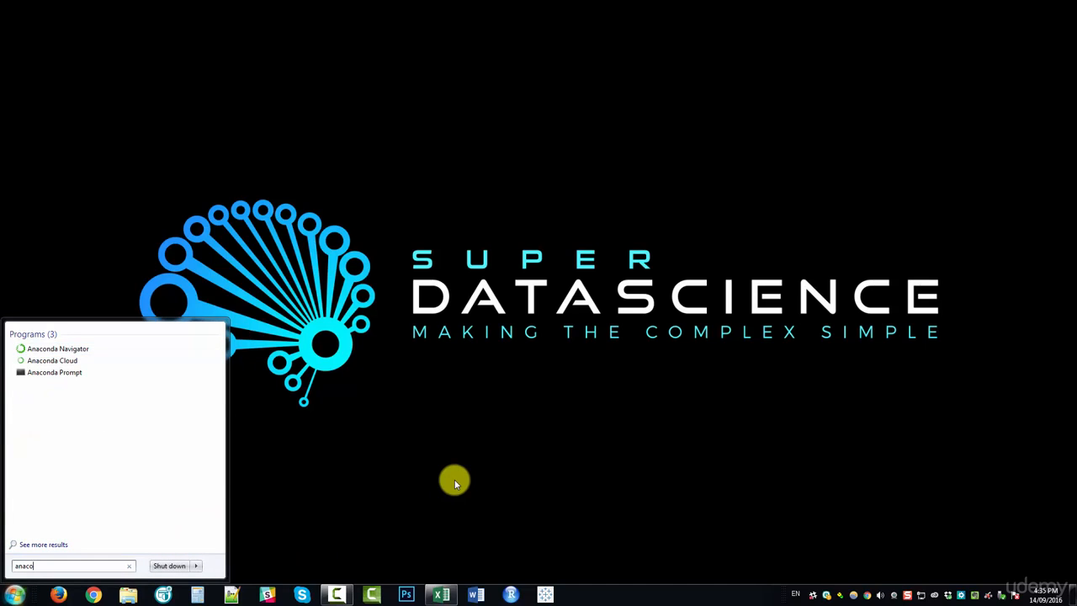
pyautogui.write('nda')
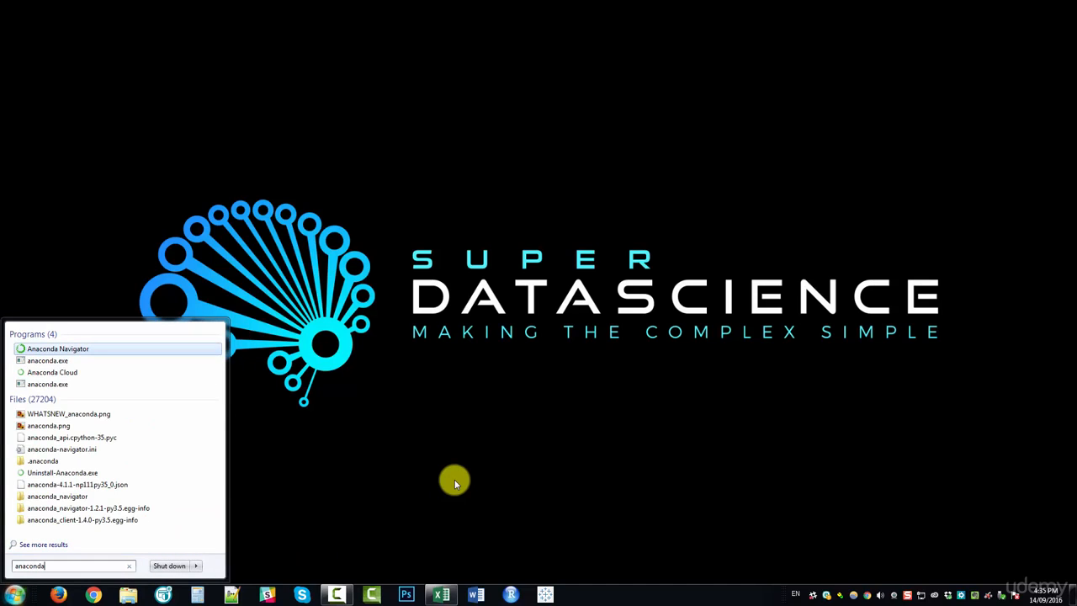
pyautogui.click(88, 350)
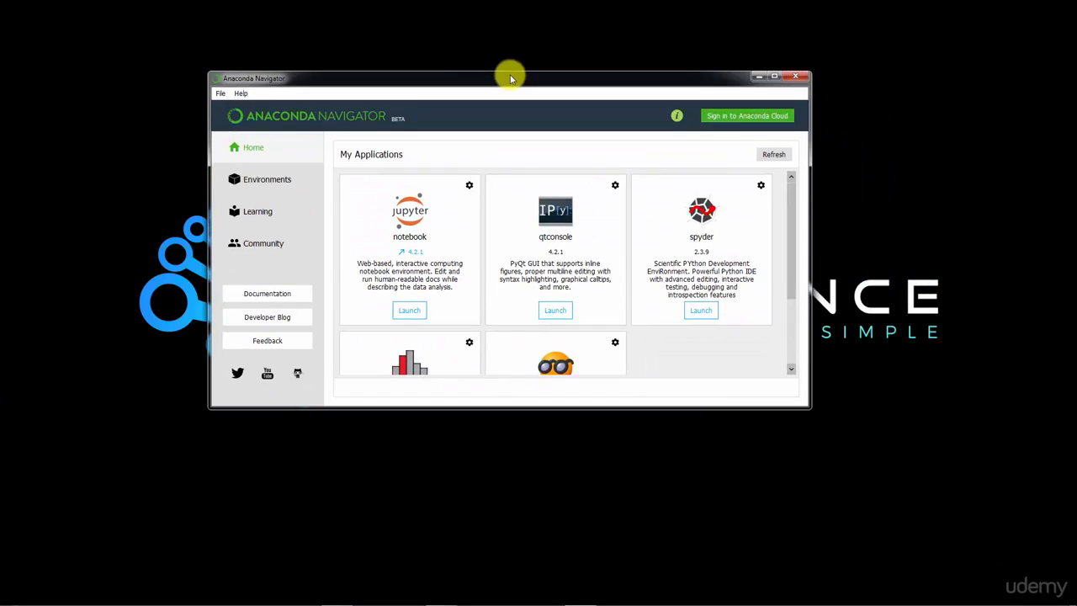
pyautogui.doubleClick(513, 79)
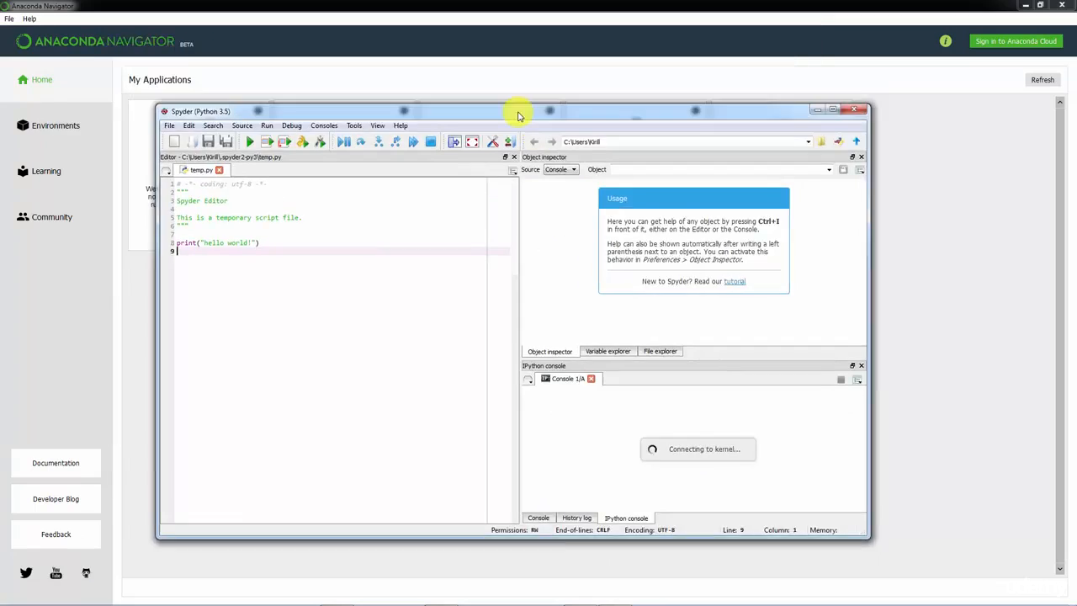
# - Quit Anaconda Navigator with its quit confirmation set not to show again, and maximize the Spyder window
pyautogui.moveTo(518, 116); pyautogui.dragTo(546, 105)
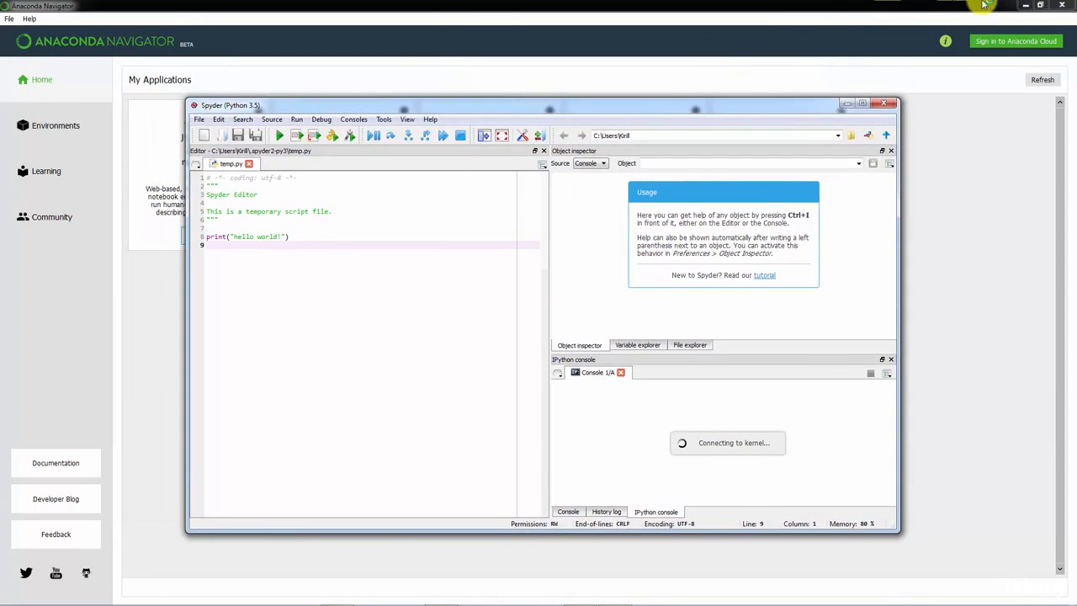
pyautogui.click(1063, 5)
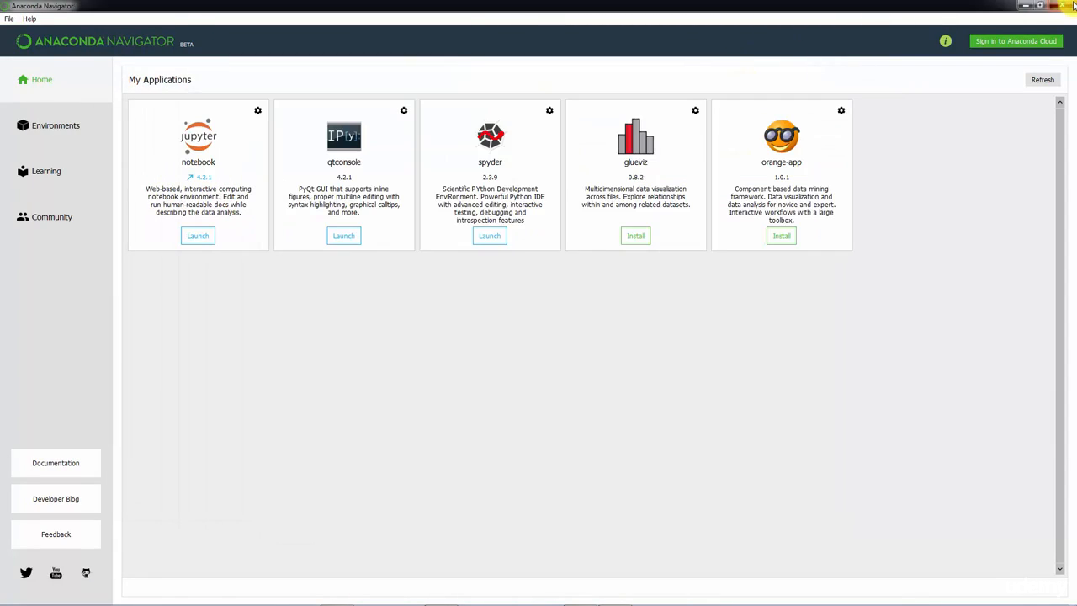
pyautogui.click(531, 301)
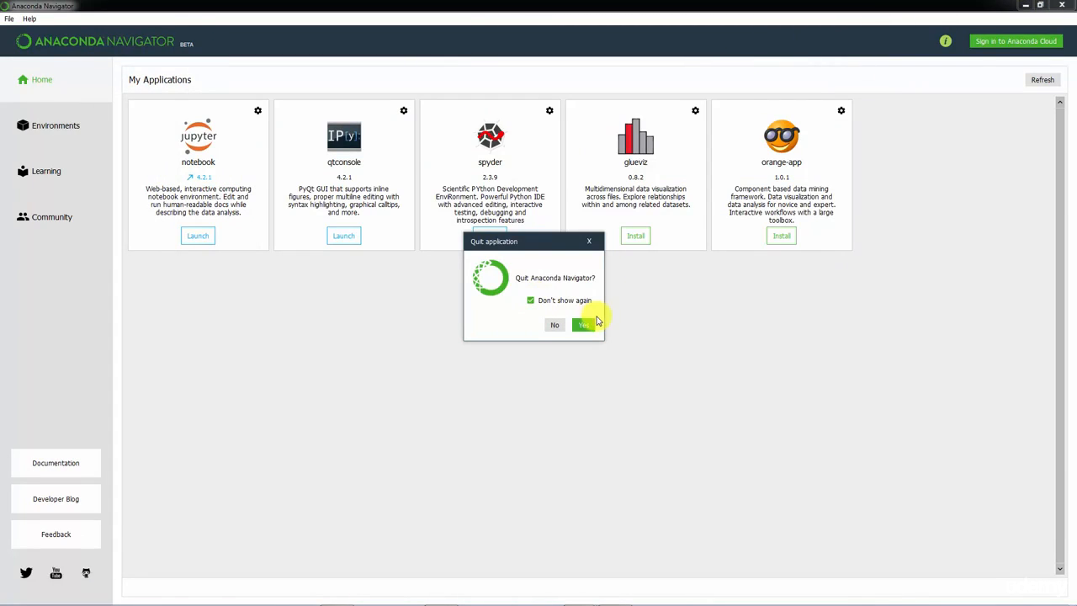
pyautogui.click(585, 325)
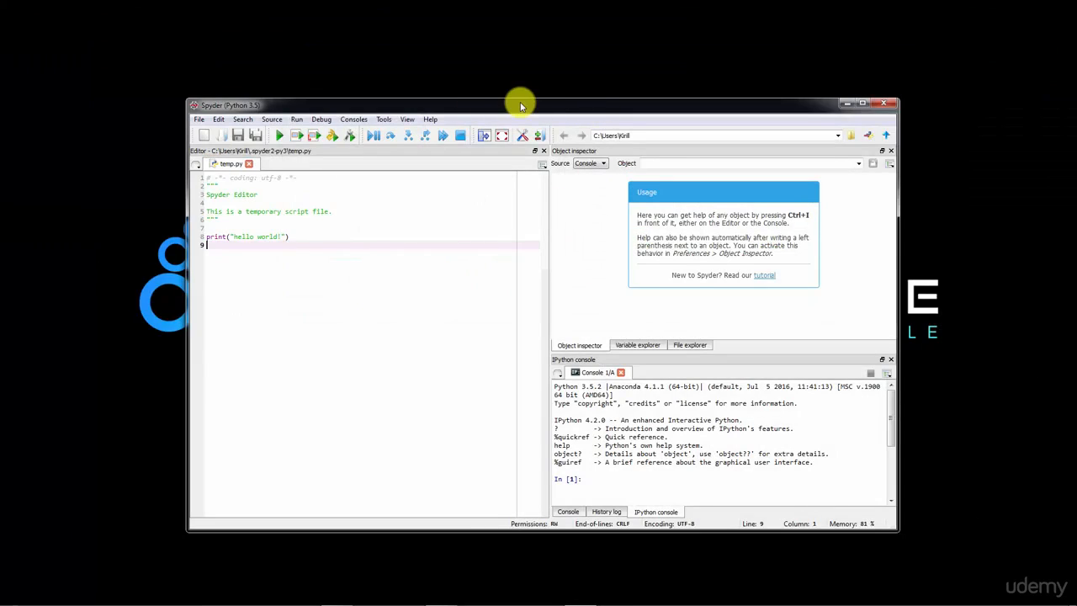
pyautogui.moveTo(521, 103); pyautogui.dragTo(519, 54)
pyautogui.doubleClick(519, 55)
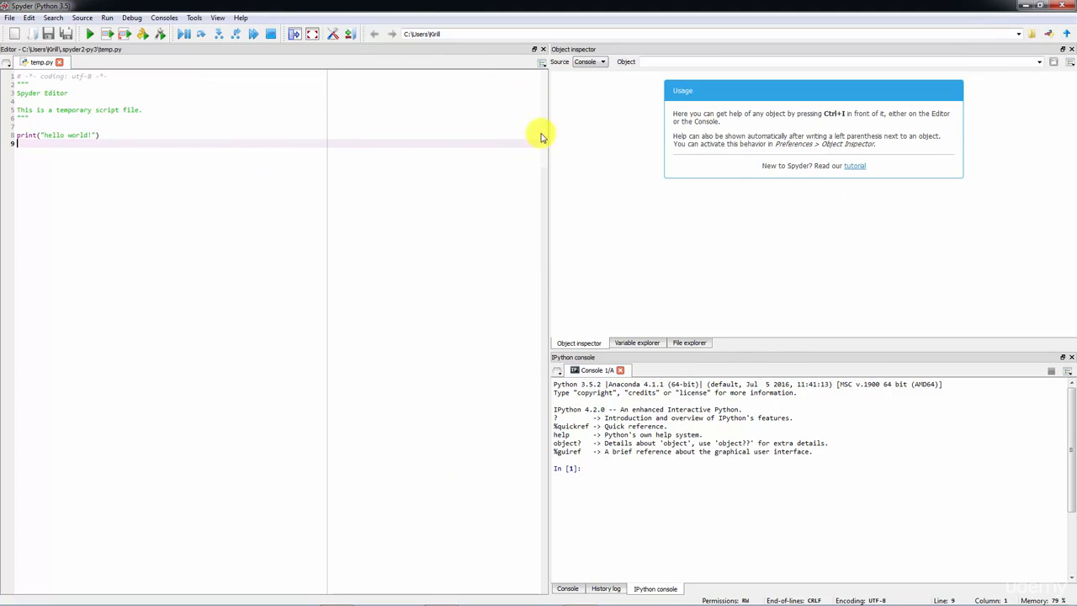
# - Close all open Spyder panes, including the editor, object inspector, consoles, history log, variable explorer and file explorer
pyautogui.click(542, 49)
pyautogui.click(1071, 50)
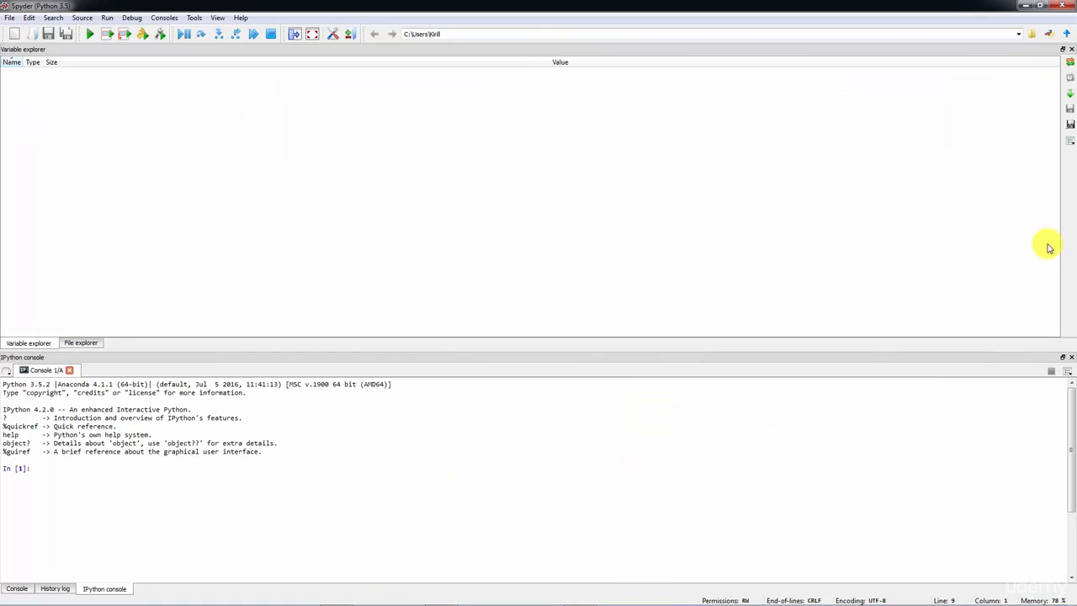
pyautogui.click(1070, 358)
pyautogui.click(1071, 357)
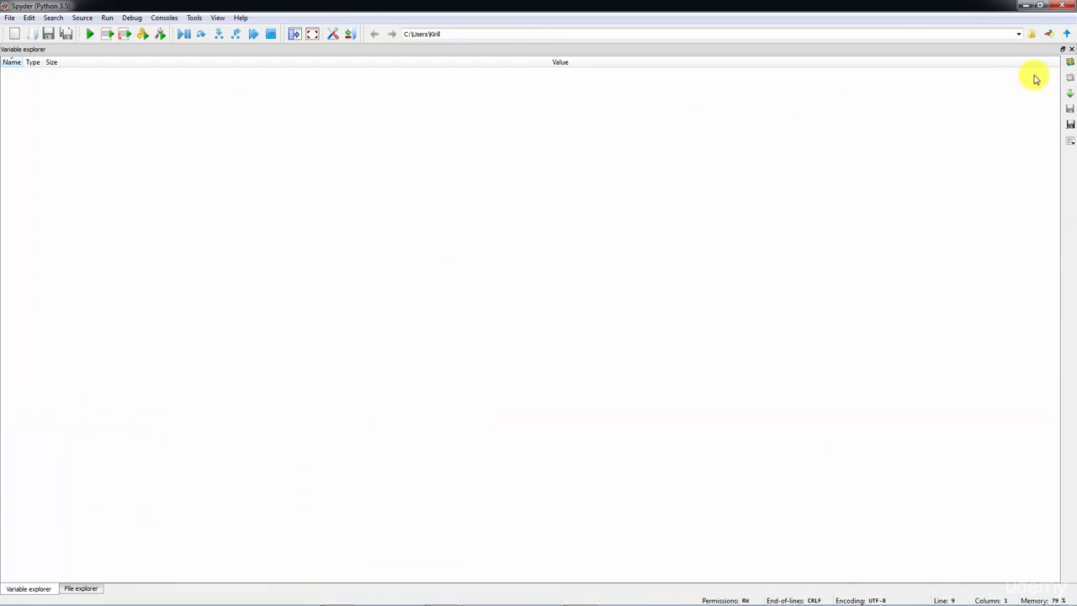
pyautogui.click(1070, 49)
pyautogui.click(1070, 50)
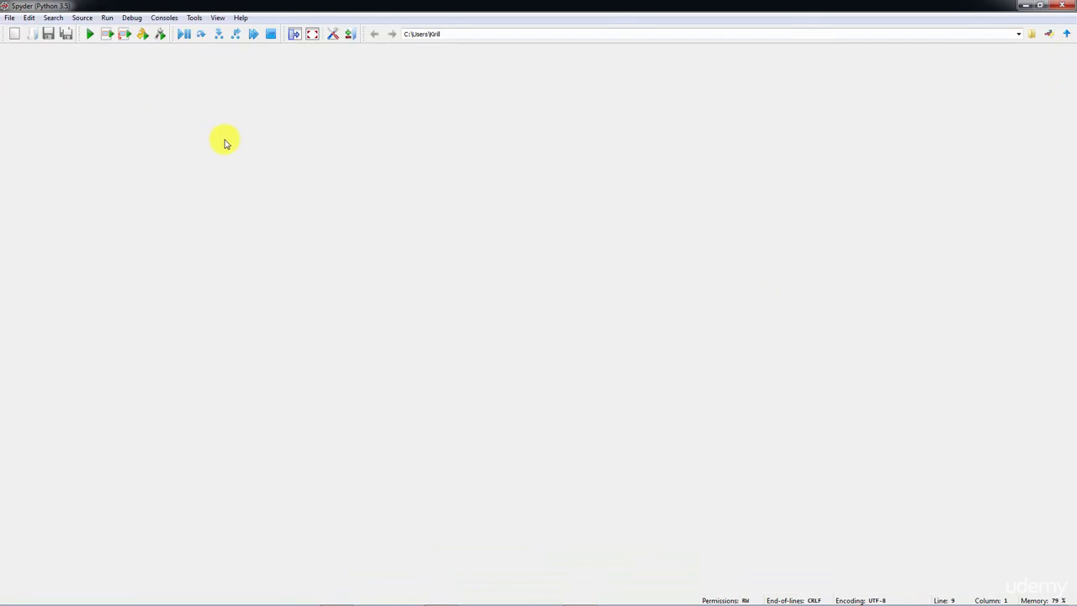
# - Show the Editor and IPython console panes in the empty Spyder window
pyautogui.click(216, 17)
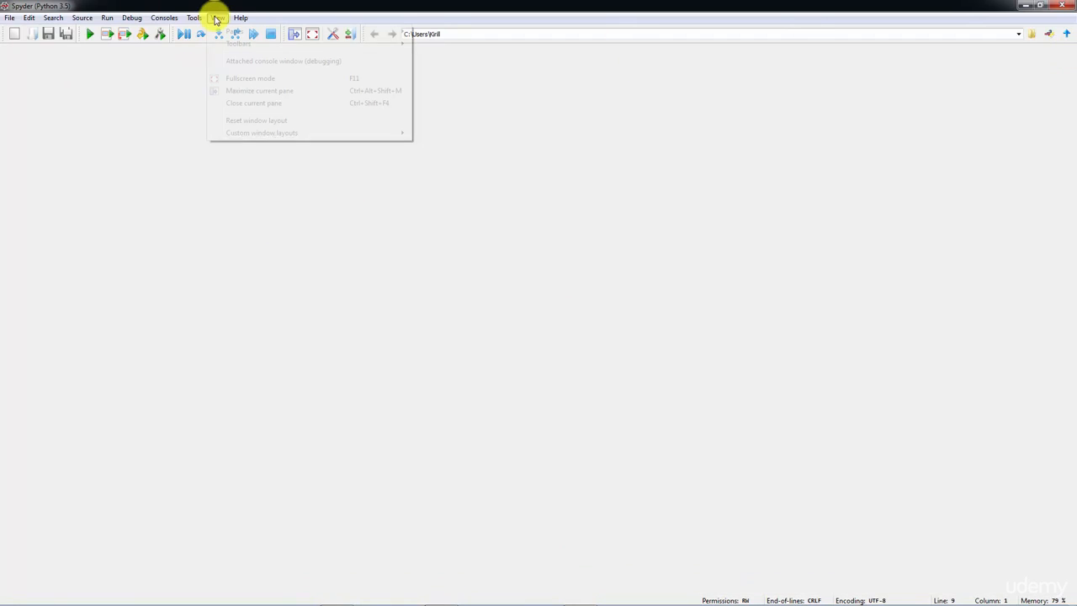
pyautogui.moveTo(229, 34)
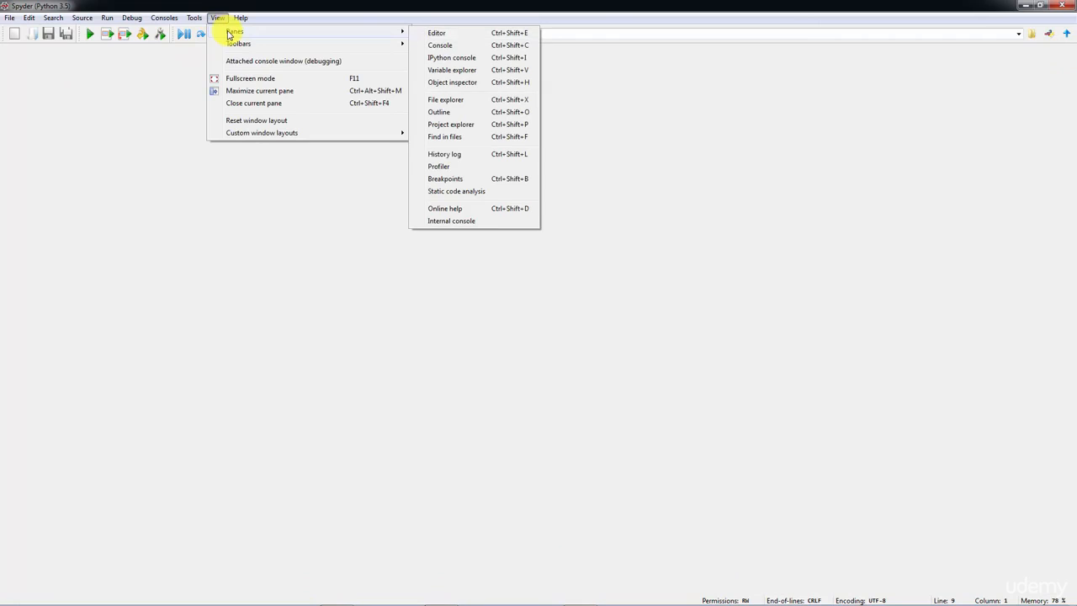
pyautogui.click(436, 33)
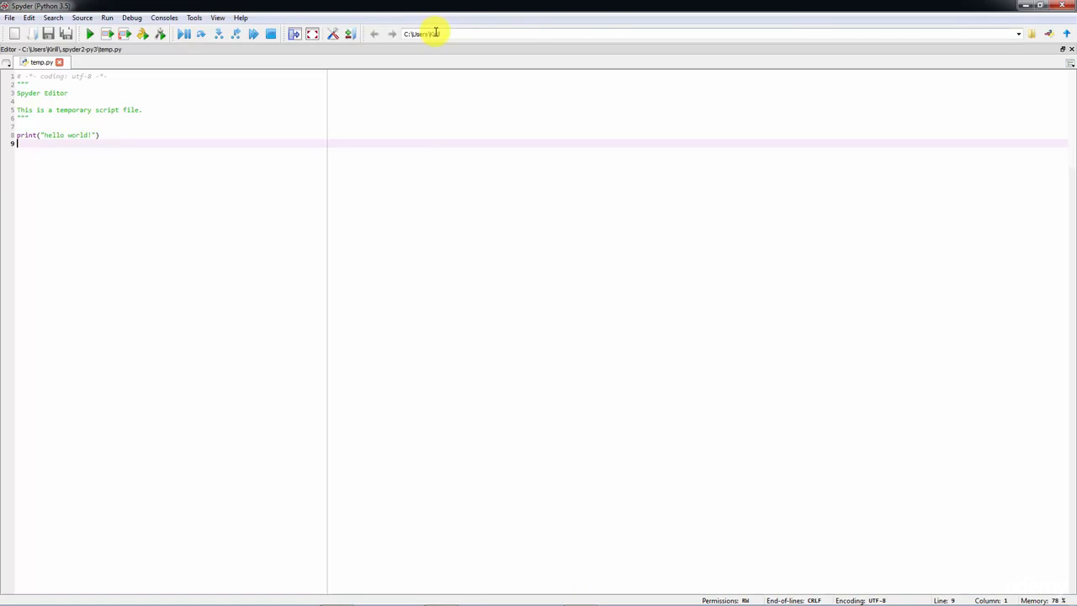
pyautogui.click(216, 18)
pyautogui.moveTo(234, 34)
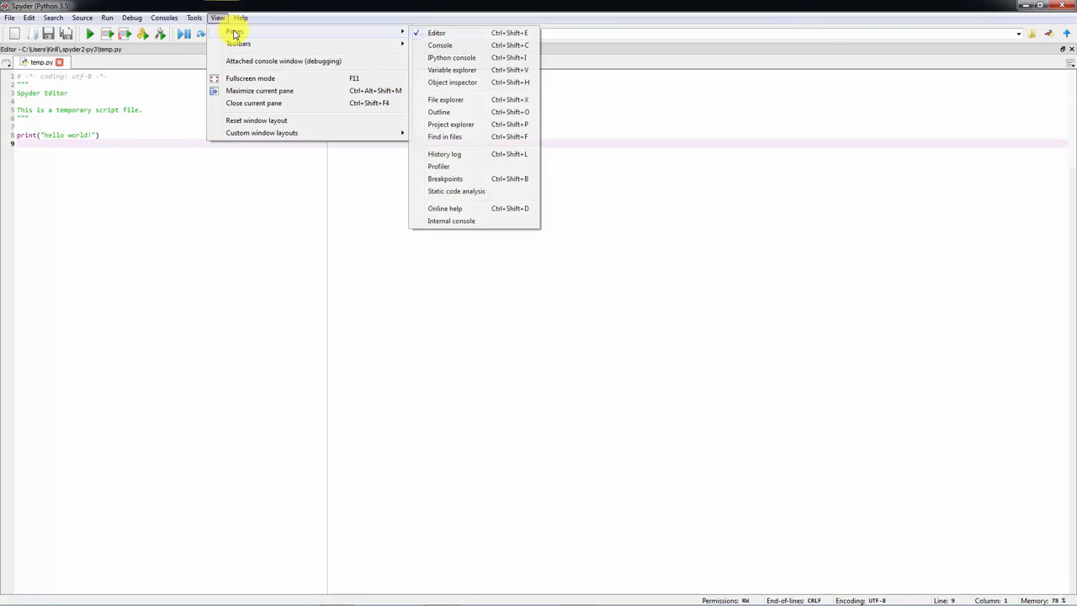
pyautogui.click(491, 59)
# - Add the Variable explorer and Object inspector panes to the Spyder layout
pyautogui.click(216, 18)
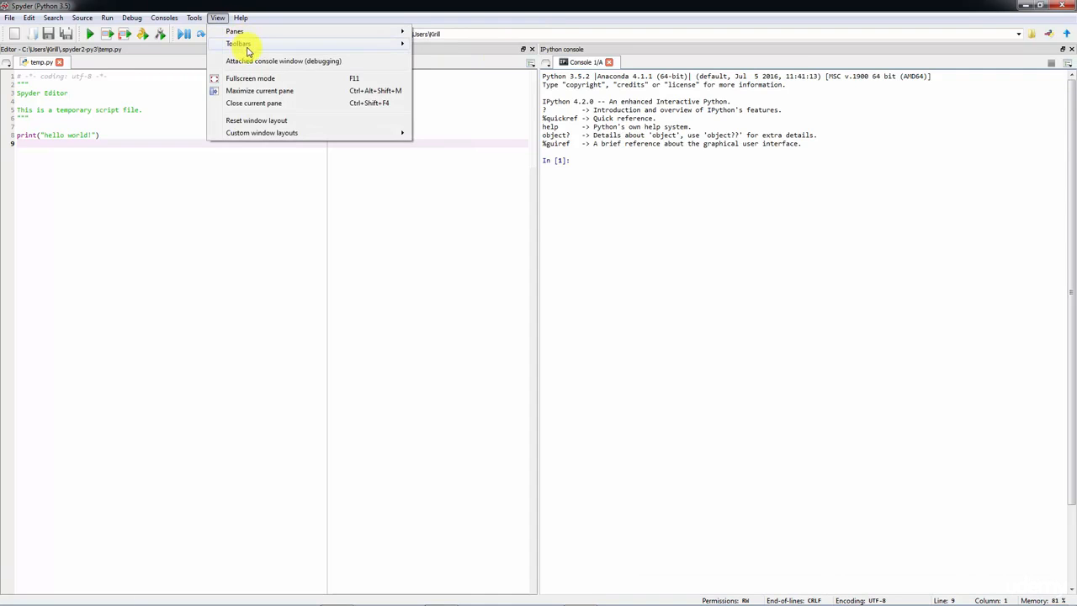
pyautogui.moveTo(252, 35)
pyautogui.click(493, 70)
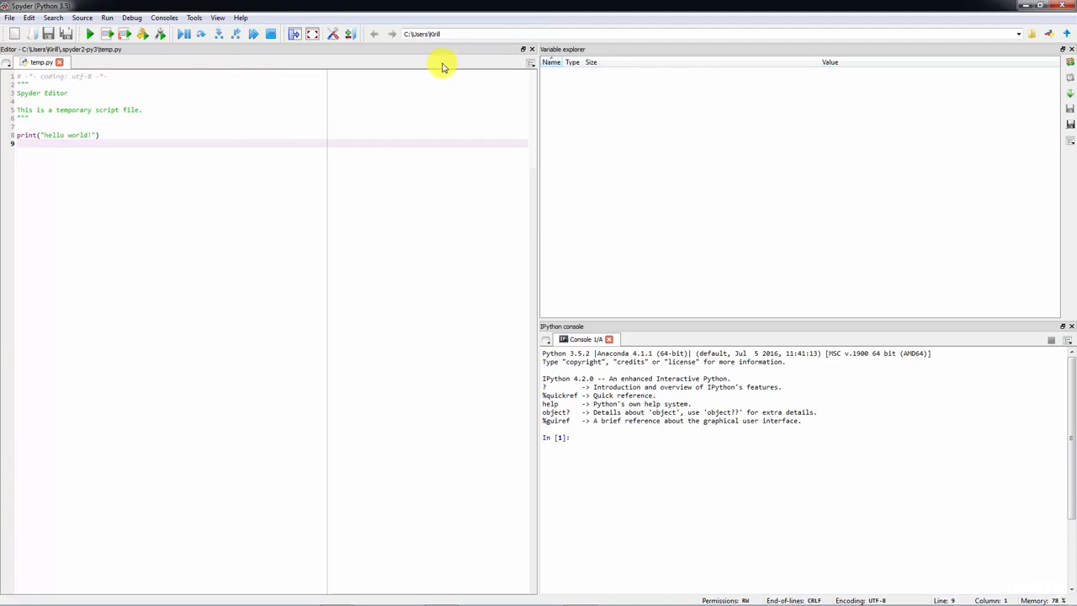
pyautogui.click(239, 18)
pyautogui.moveTo(221, 18)
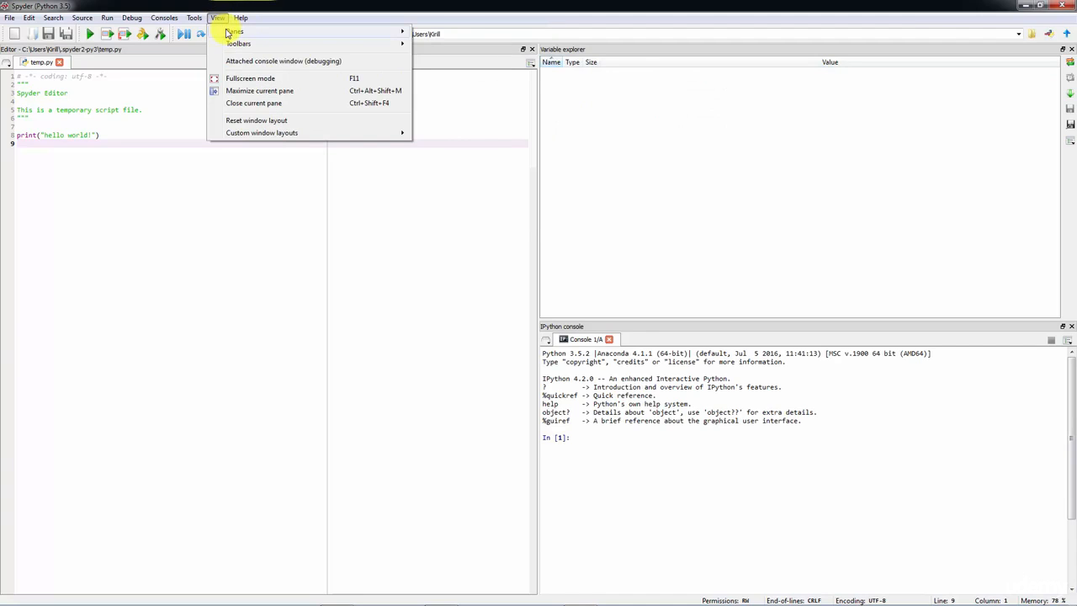
pyautogui.click(468, 84)
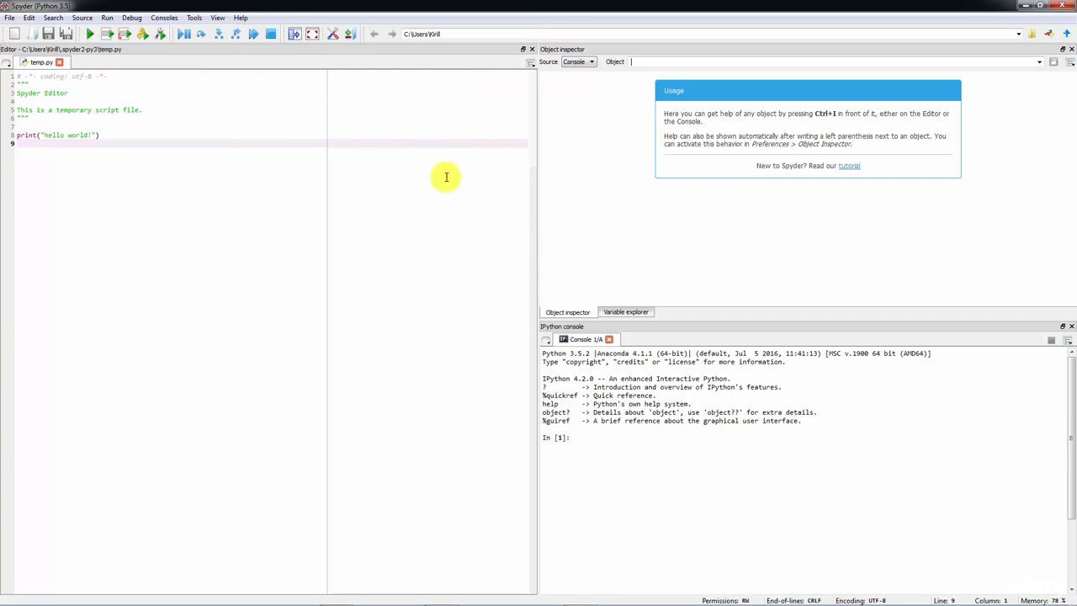
# - Add the File explorer pane to the layout and bring the Object inspector back to the front of its pane group
pyautogui.click(217, 20)
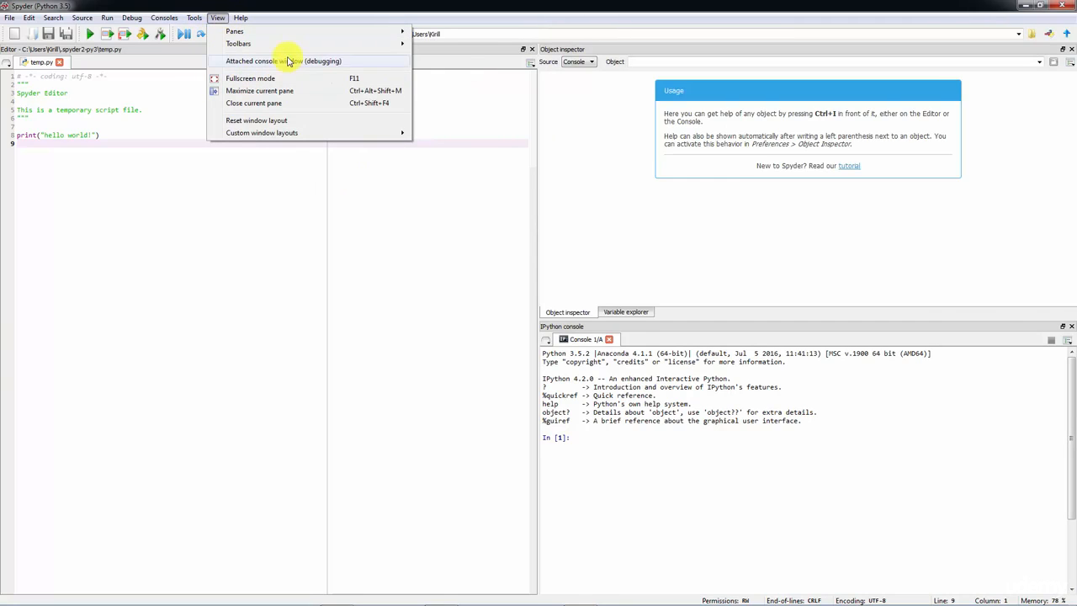
pyautogui.moveTo(266, 34)
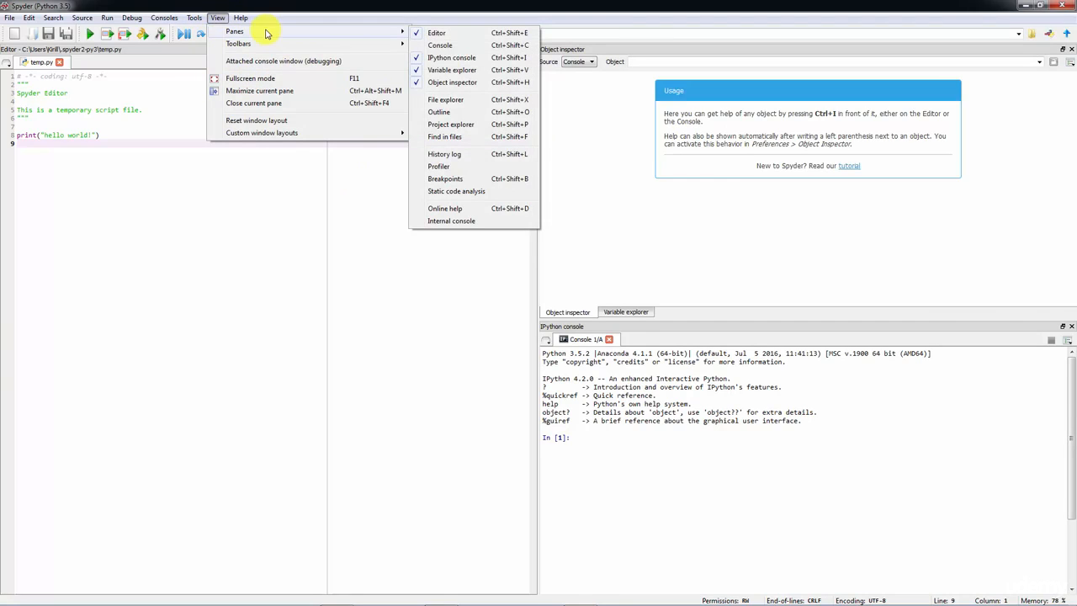
pyautogui.click(496, 101)
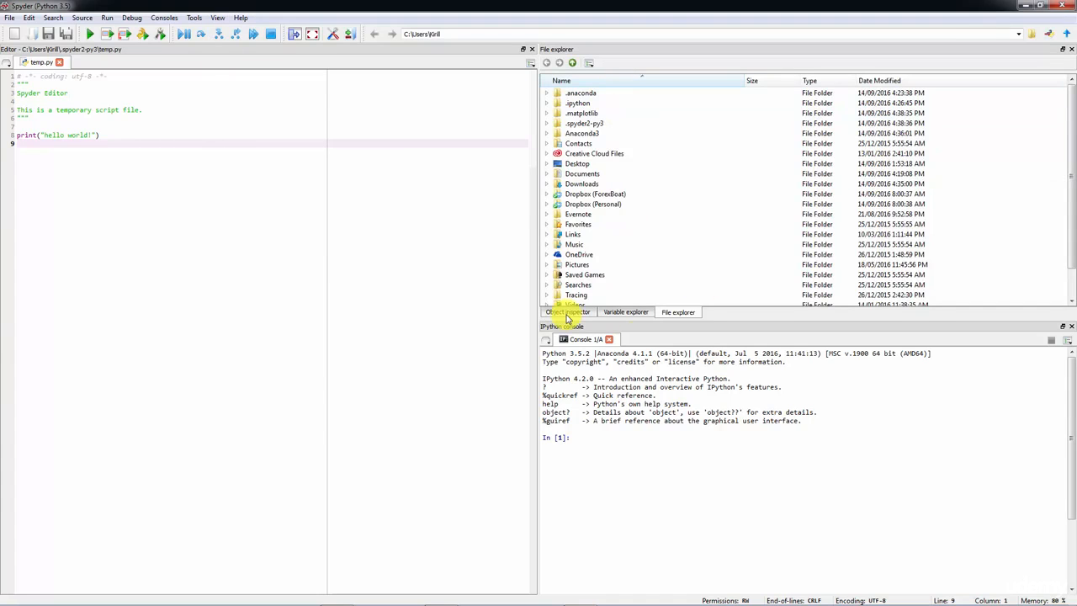
pyautogui.click(627, 313)
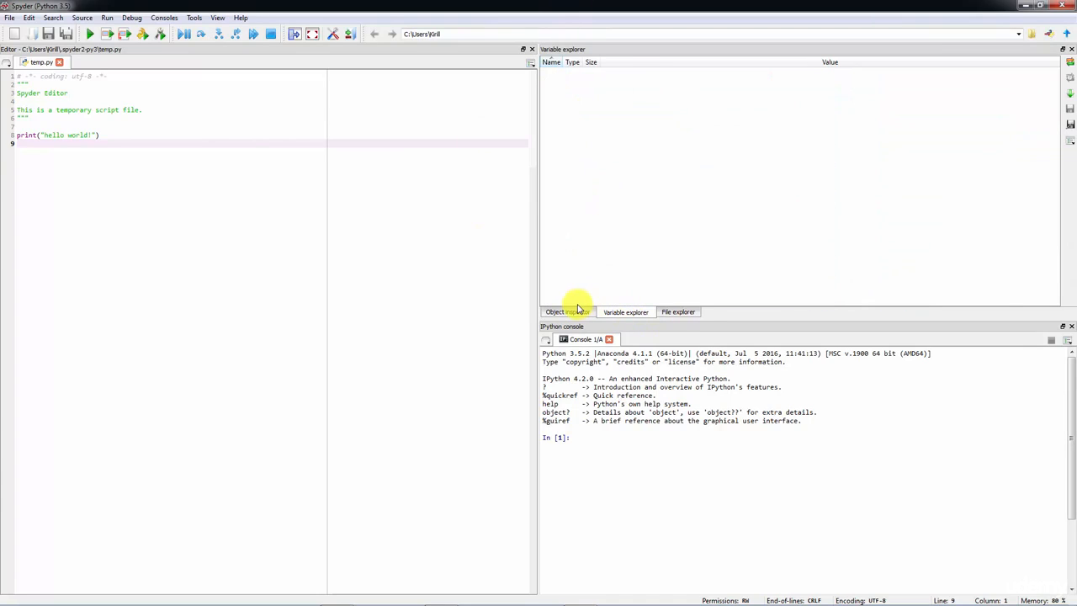
pyautogui.click(578, 311)
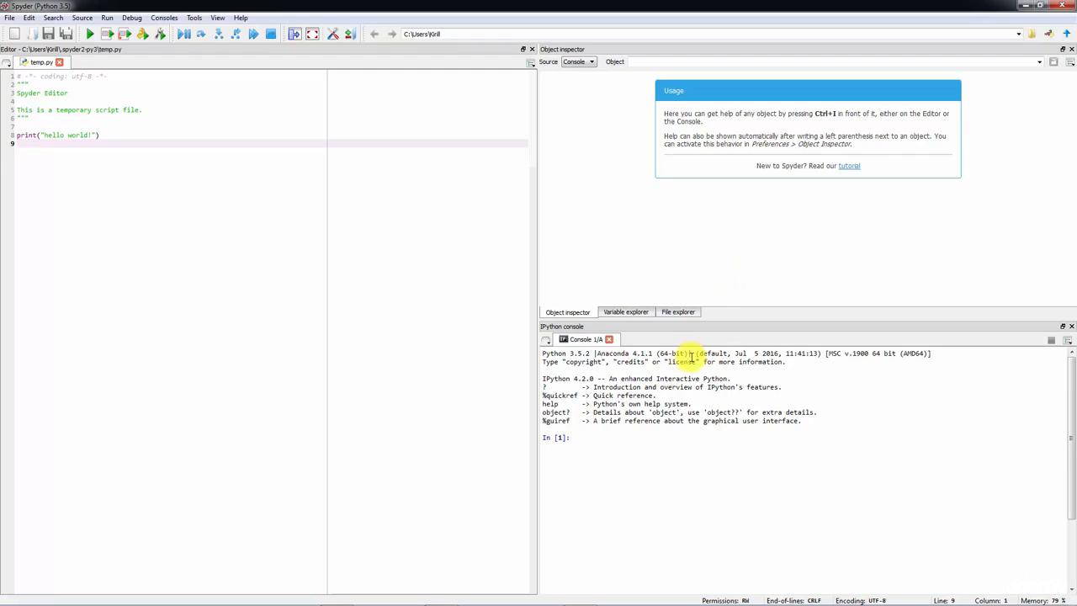
pyautogui.click(201, 19)
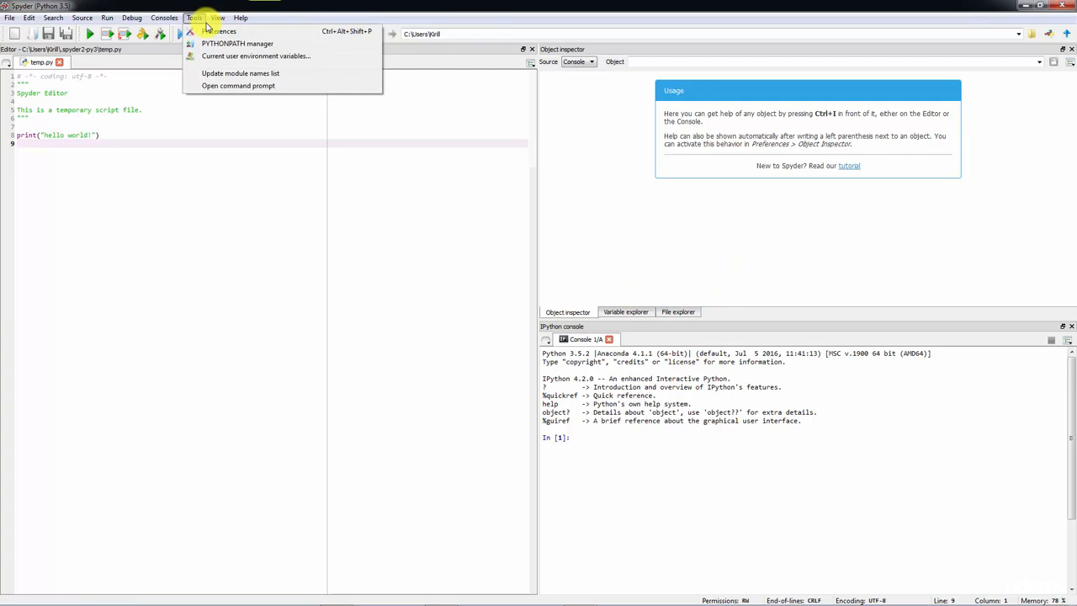
pyautogui.moveTo(223, 25)
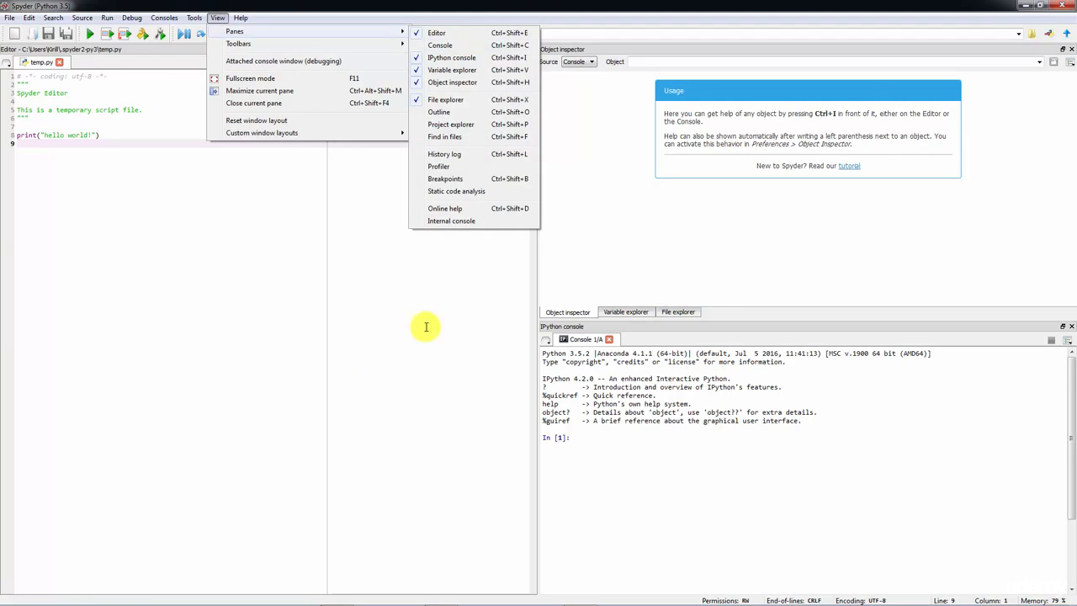
pyautogui.click(385, 361)
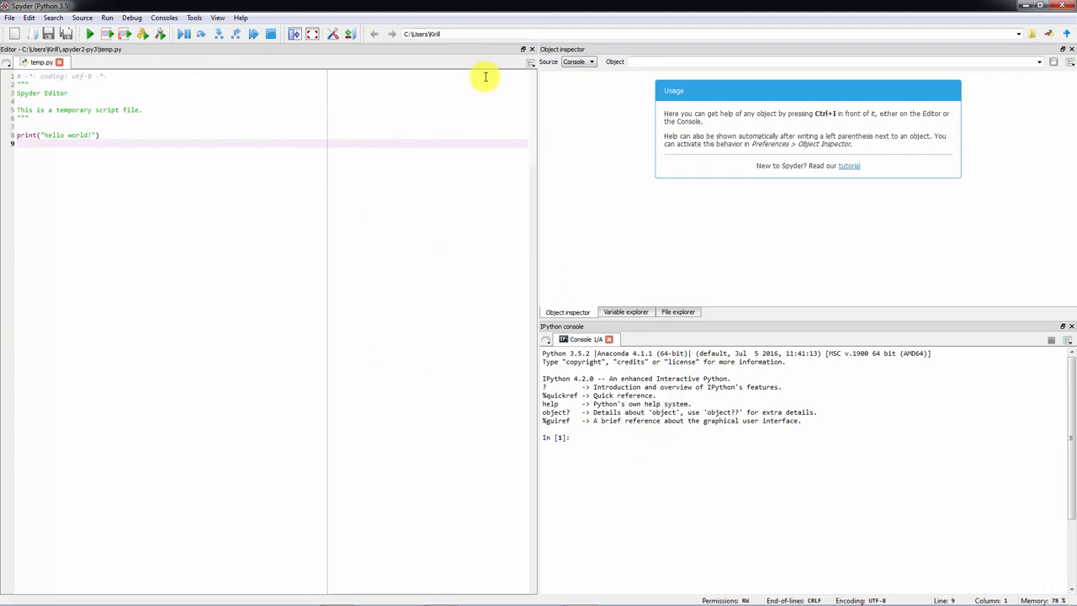
# - Delete the hello world print statement from temp.py, leaving an empty line 8 below the docstring
pyautogui.moveTo(135, 144); pyautogui.dragTo(7, 125)
pyautogui.press('BackSpace')
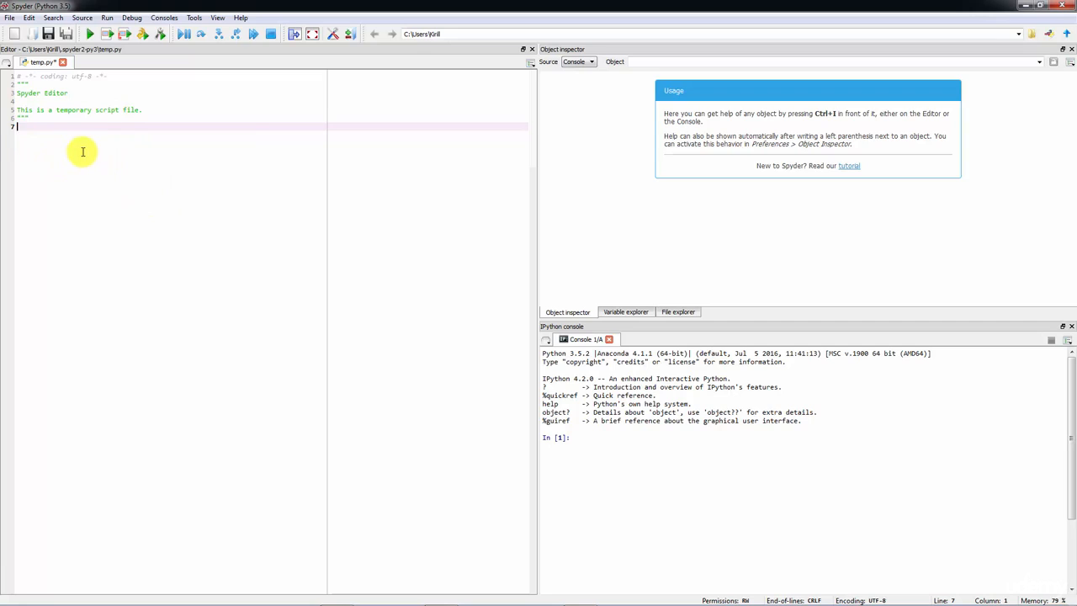
pyautogui.press('Return')
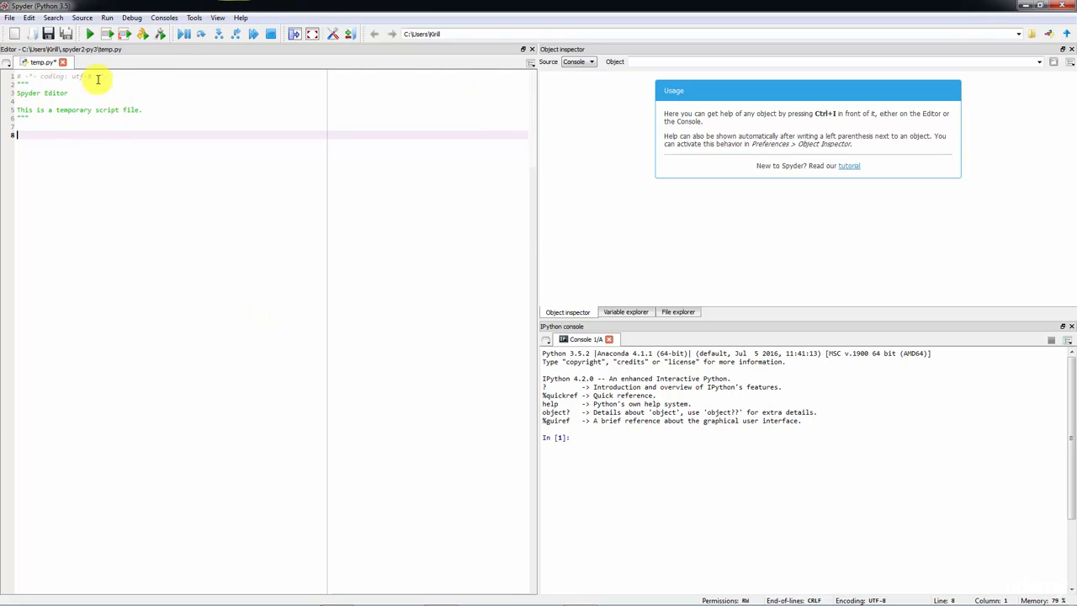
# - Set the editor's text font size to 16 in the preferences and apply it, keeping the Consolas font
pyautogui.click(192, 20)
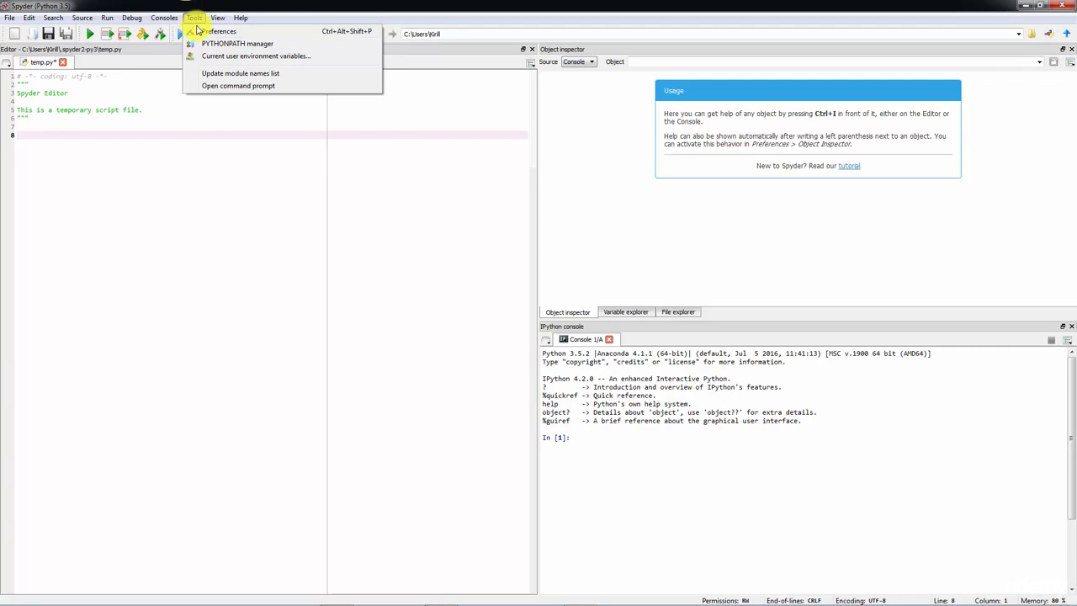
pyautogui.click(212, 31)
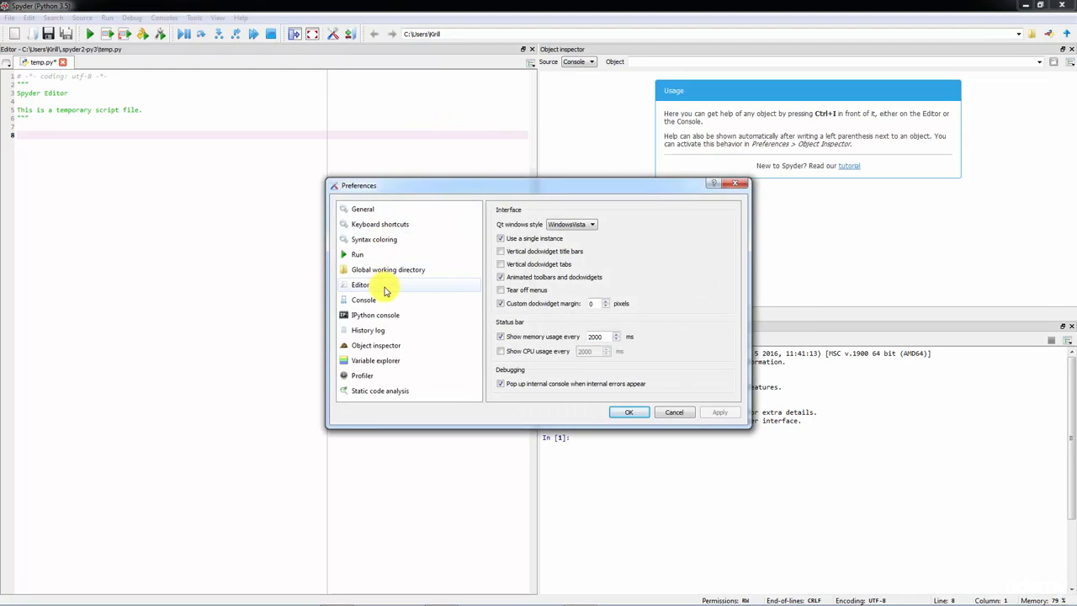
pyautogui.click(385, 288)
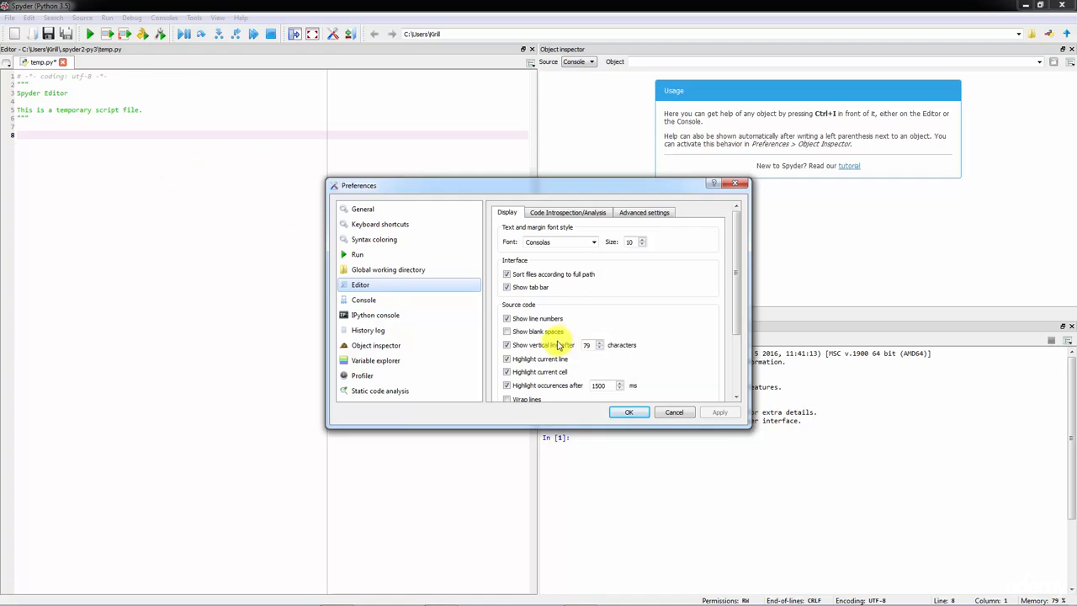
pyautogui.click(594, 242)
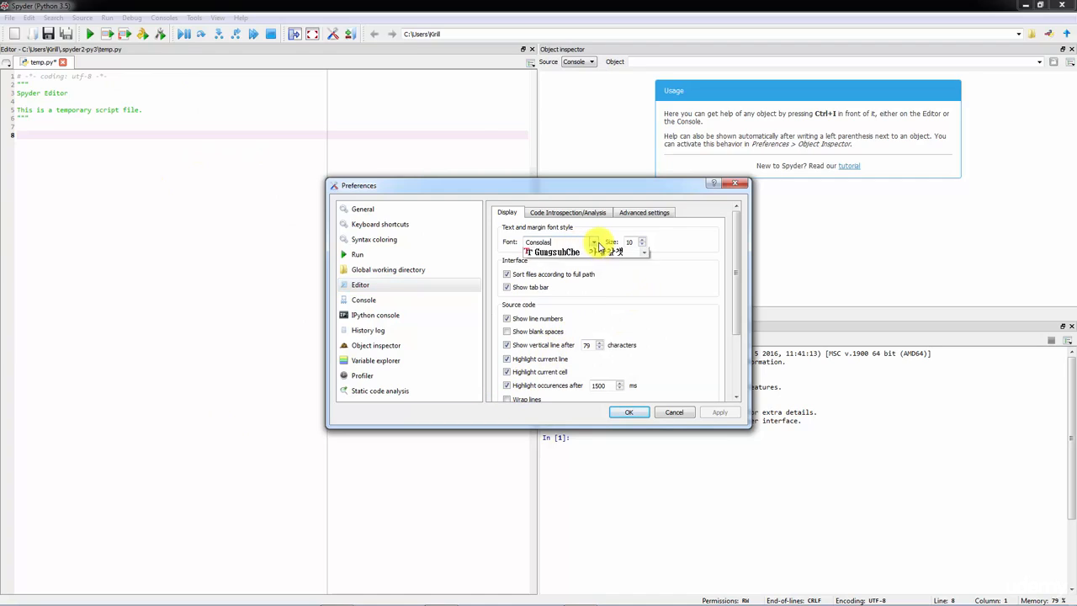
pyautogui.click(595, 244)
pyautogui.click(643, 239)
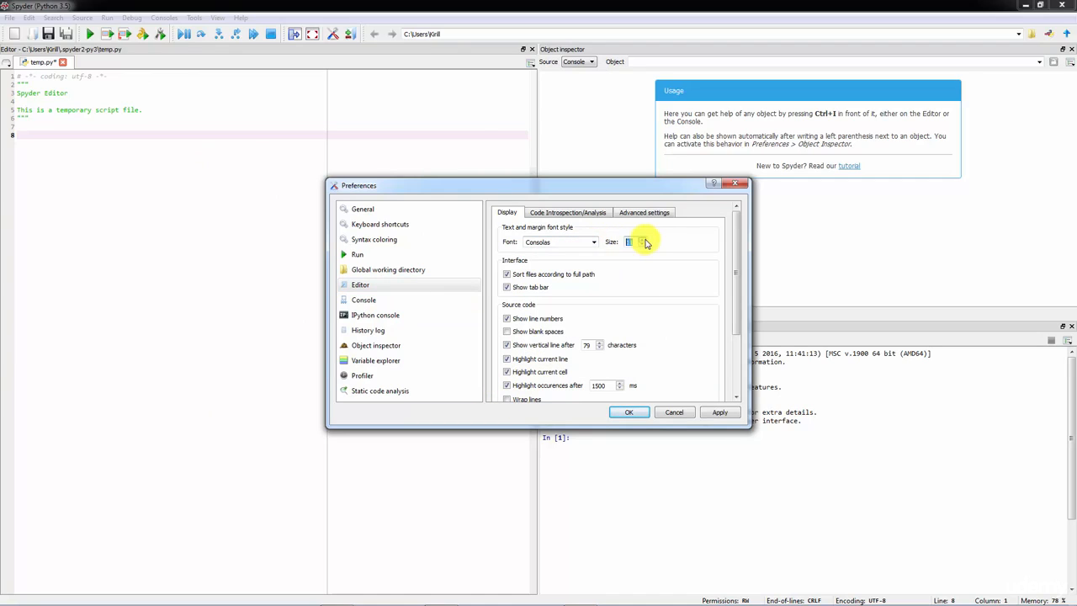
pyautogui.click(719, 411)
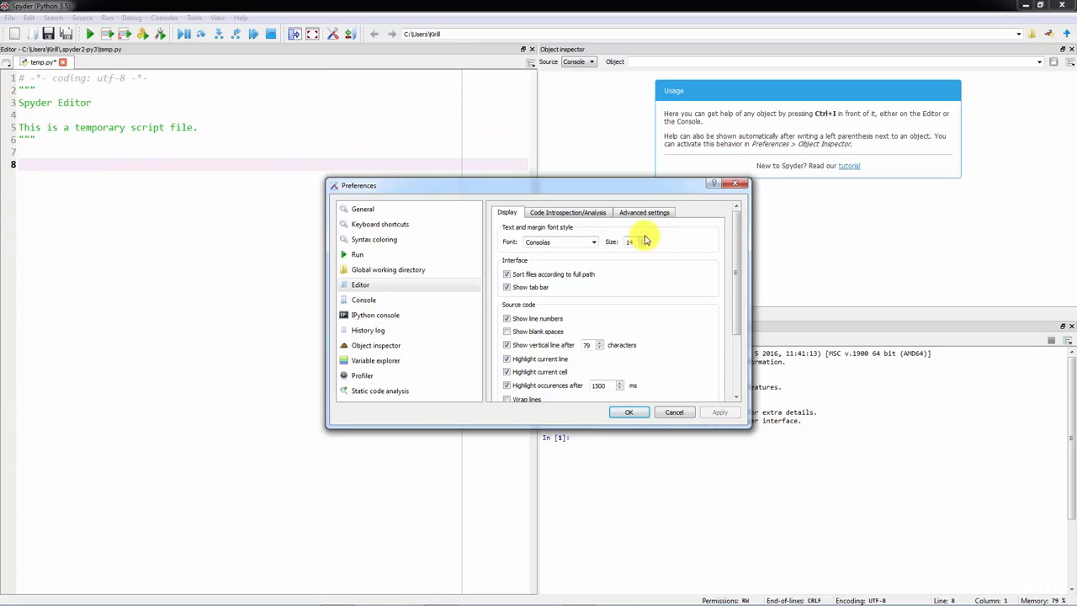
pyautogui.click(719, 412)
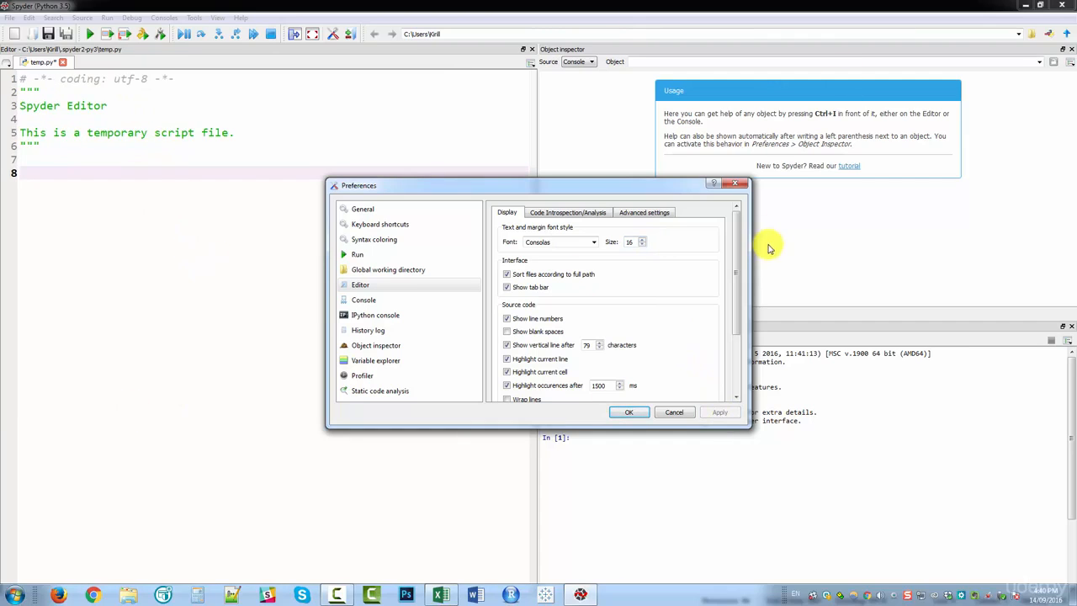
# - Apply the Spyder/Dark syntax color scheme to the editor
pyautogui.moveTo(738, 246); pyautogui.dragTo(745, 318)
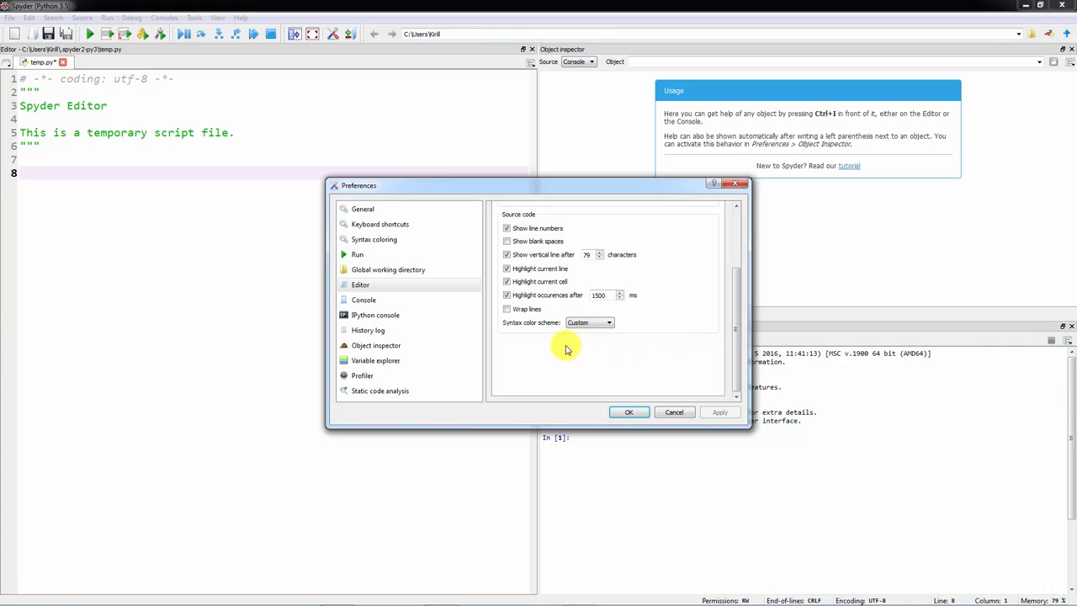
pyautogui.click(605, 325)
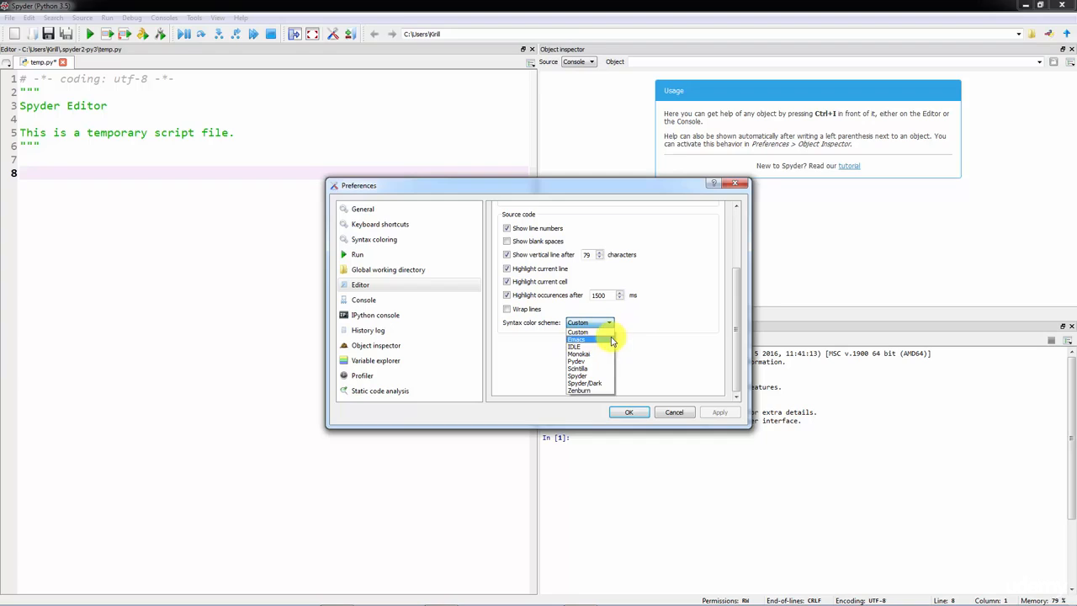
pyautogui.click(599, 384)
pyautogui.click(722, 414)
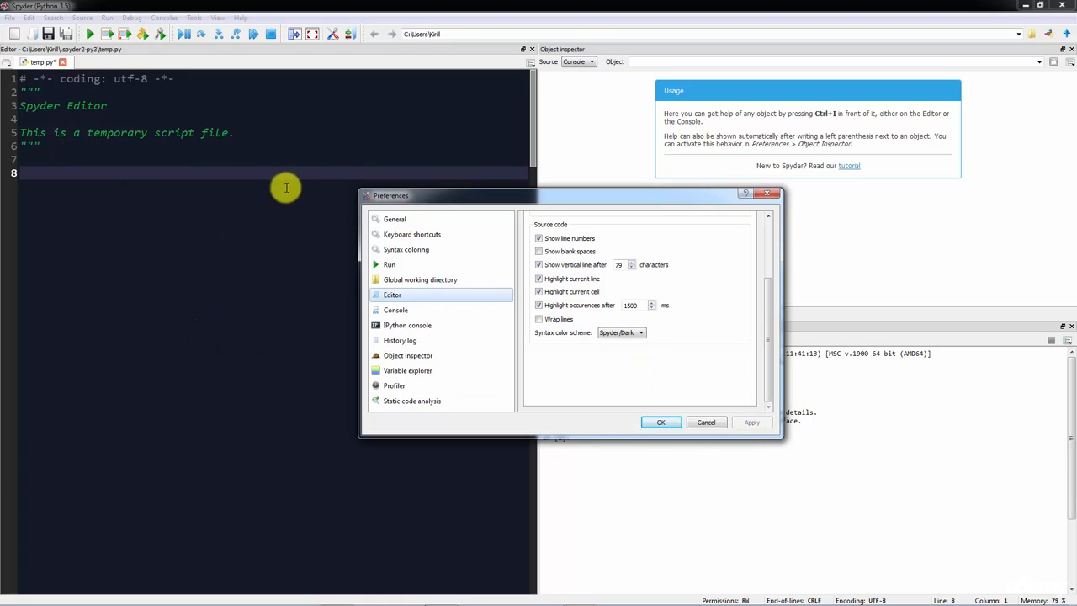
# - Set the editor's syntax color scheme to Spyder and apply it
pyautogui.click(614, 333)
pyautogui.click(623, 386)
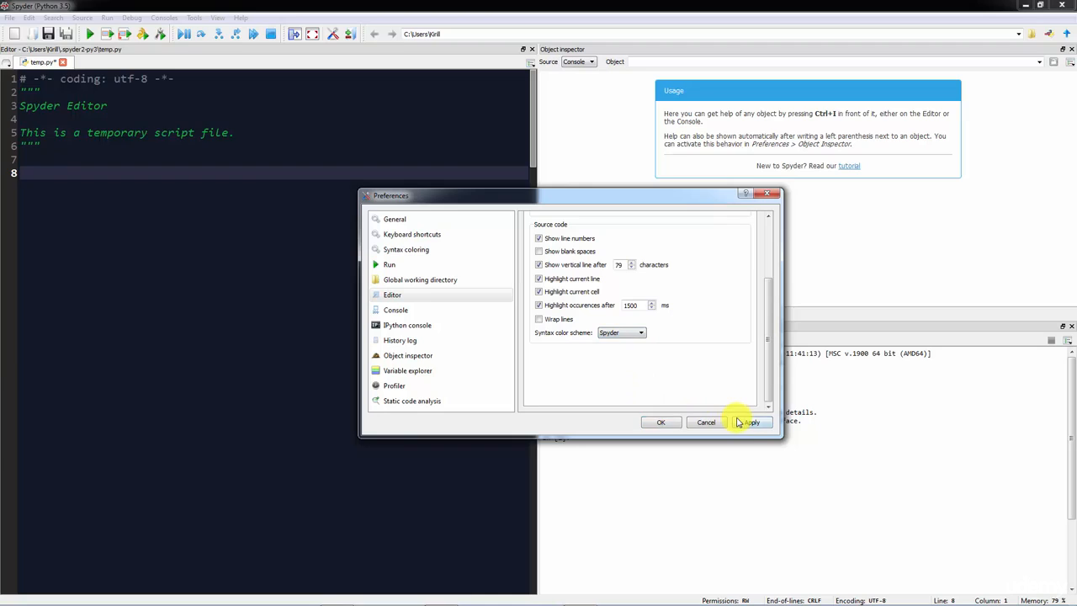
pyautogui.click(743, 422)
# - Look through the Custom color scheme in the syntax coloring preferences, then close the preferences
pyautogui.click(429, 298)
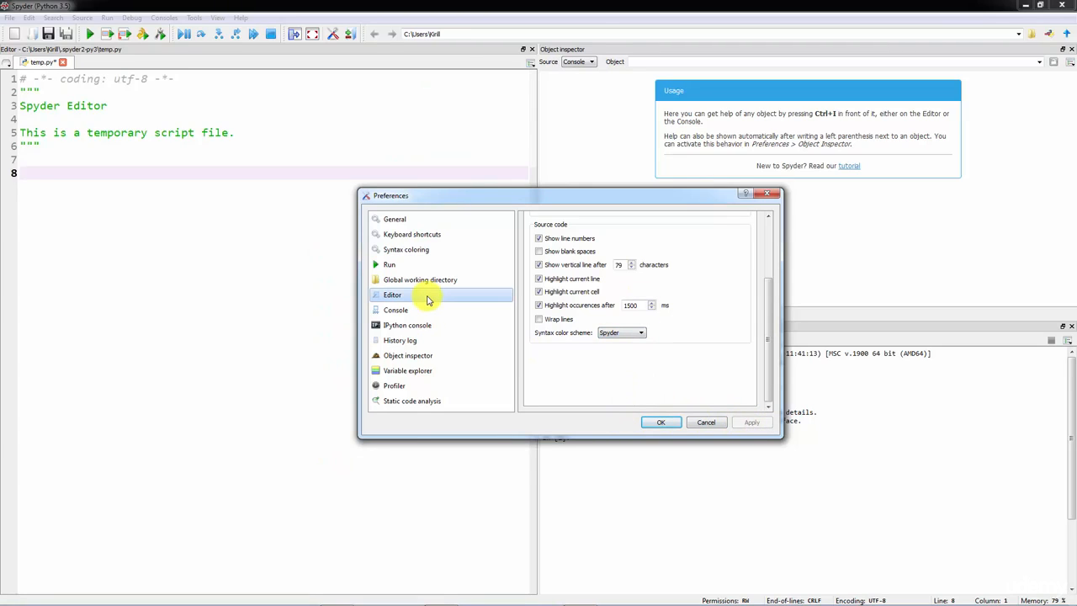
pyautogui.click(416, 249)
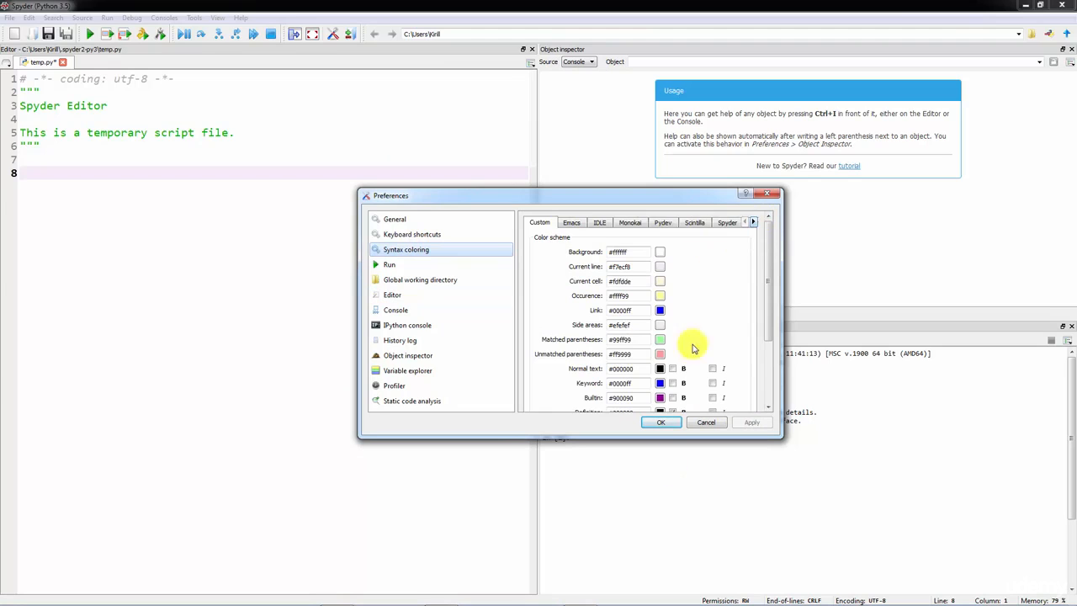
pyautogui.scroll(-3, 691, 328)
pyautogui.scroll(3, 665, 310)
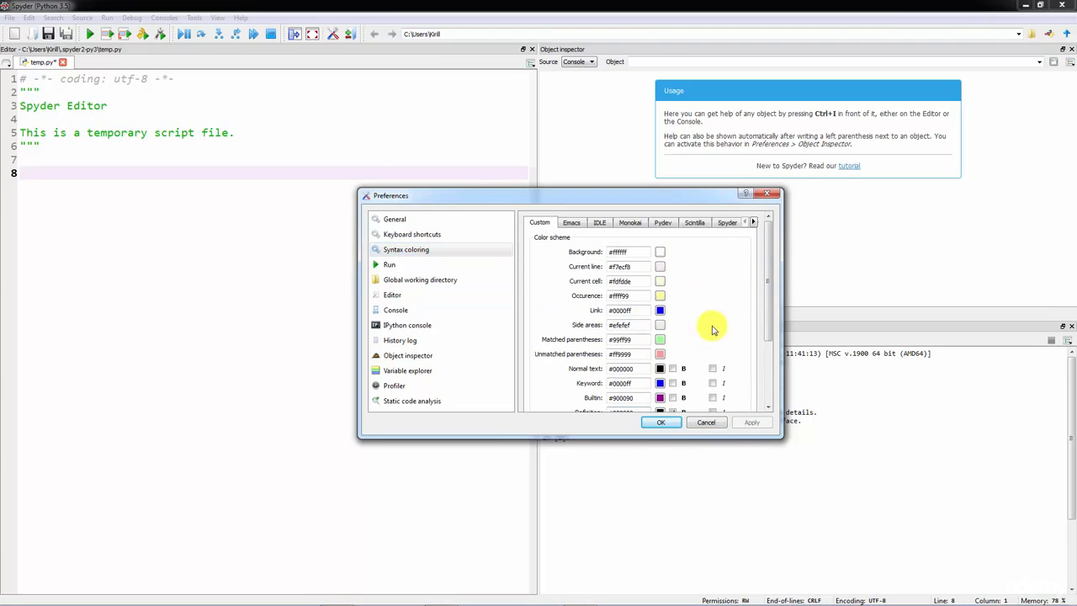
pyautogui.click(660, 422)
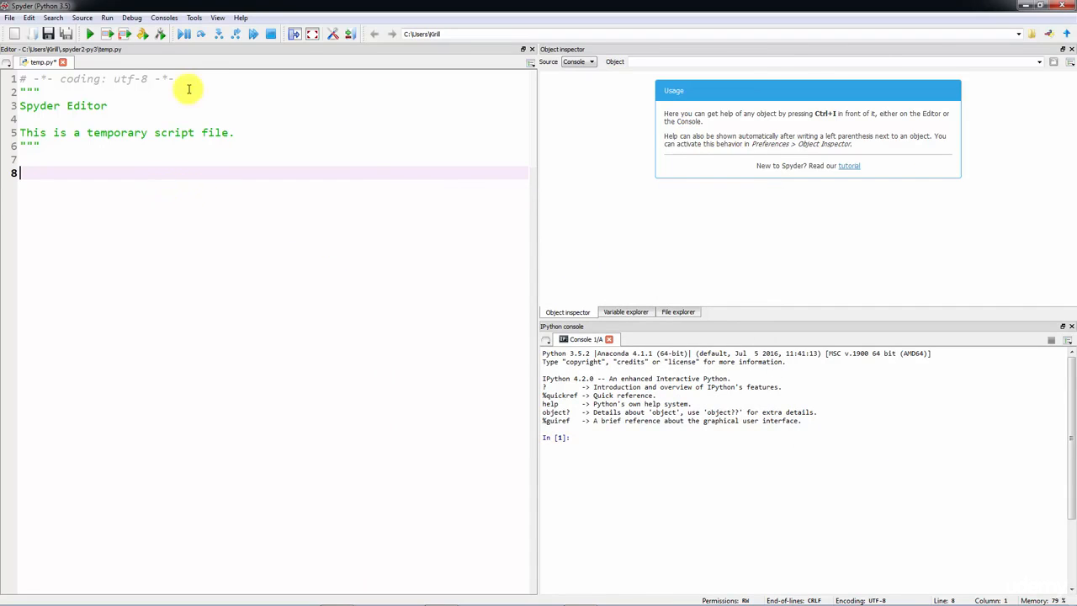
# - Set the IPython console's font size to 14 in the preferences, apply it and close the dialog
pyautogui.click(196, 18)
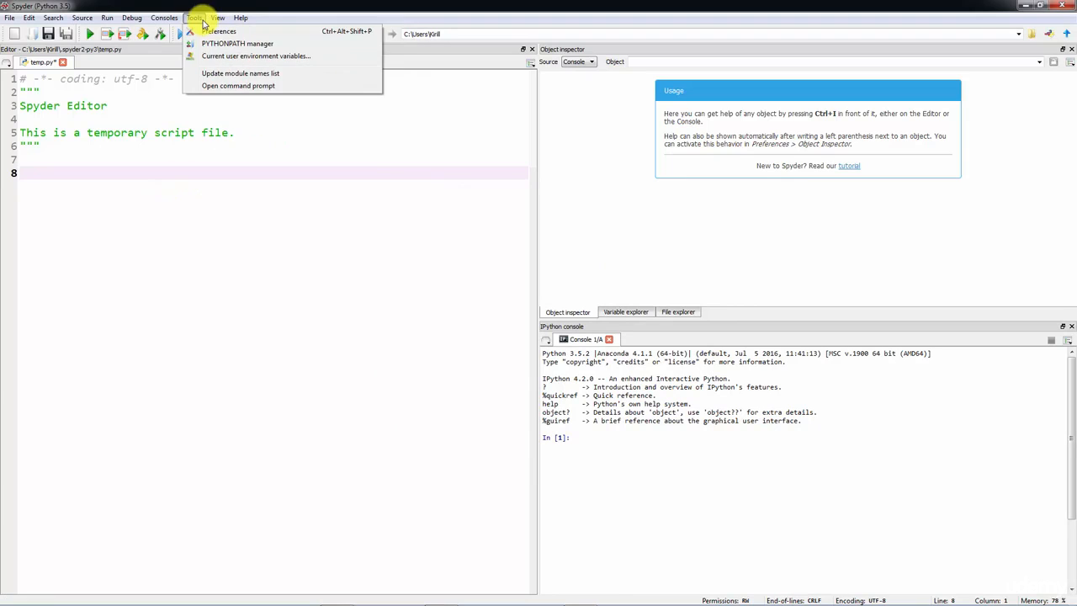
pyautogui.click(217, 32)
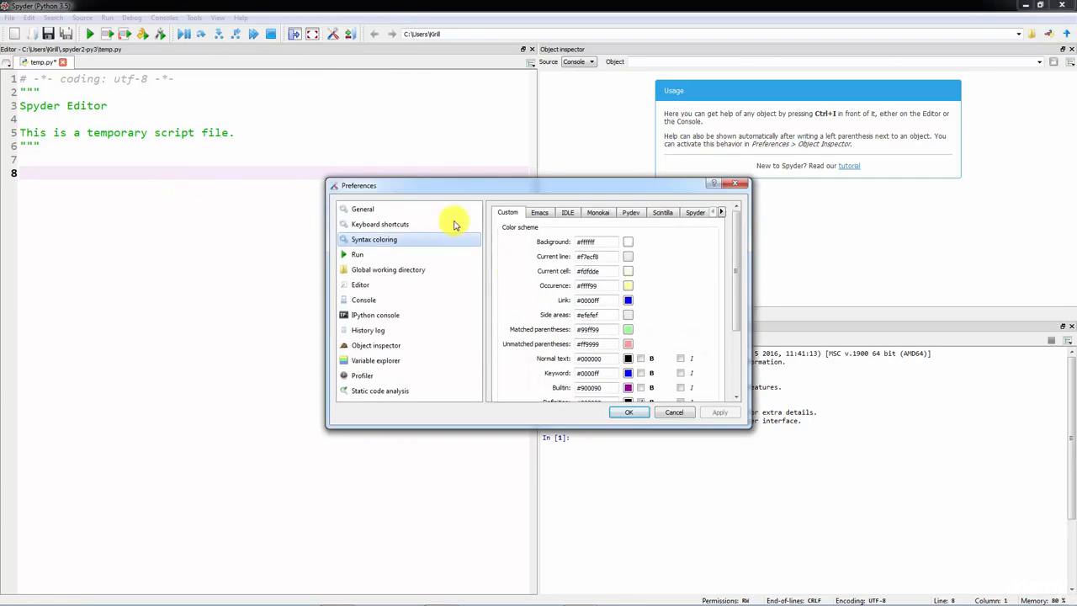
pyautogui.click(364, 299)
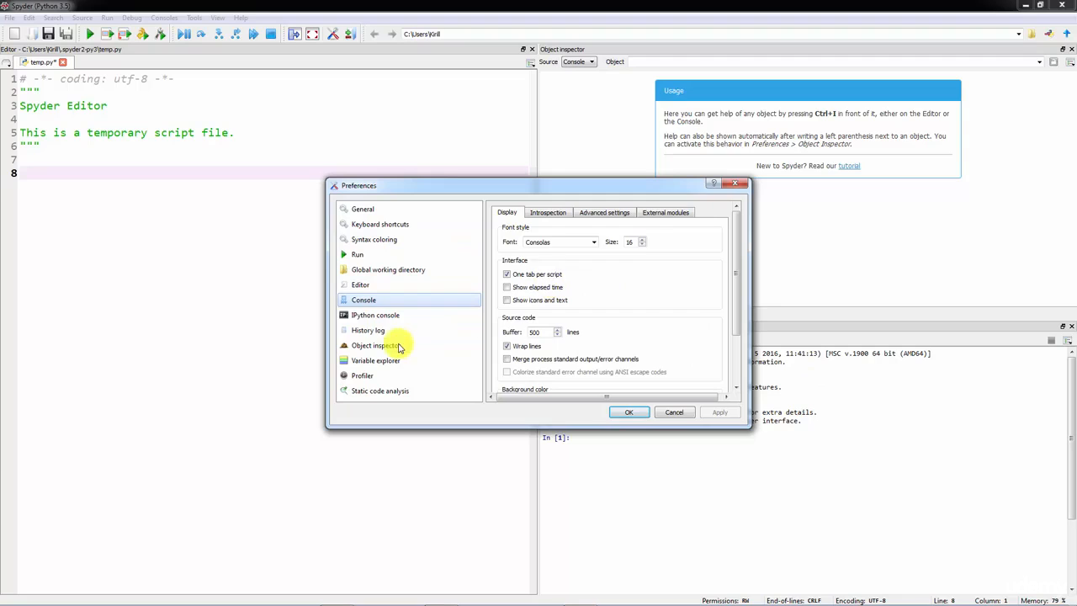
pyautogui.click(383, 315)
pyautogui.moveTo(599, 187); pyautogui.dragTo(358, 180)
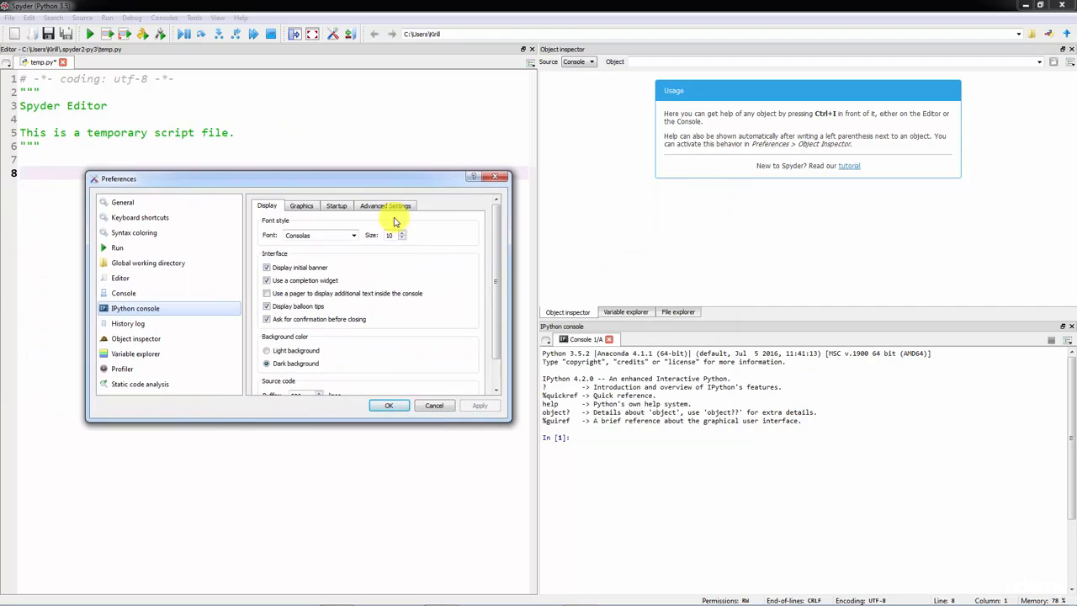
pyautogui.click(404, 236)
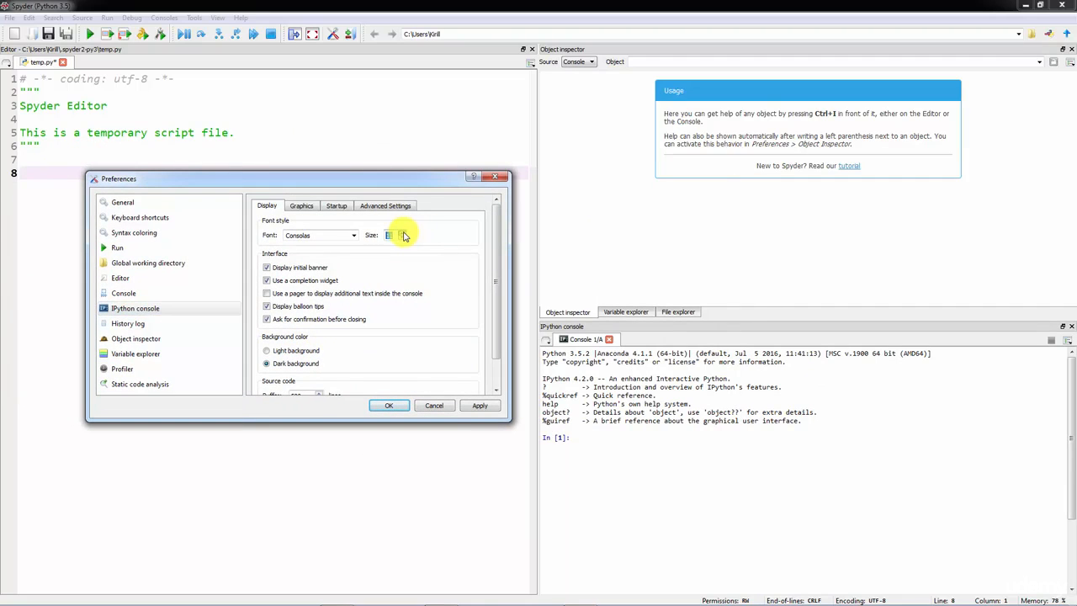
pyautogui.click(480, 405)
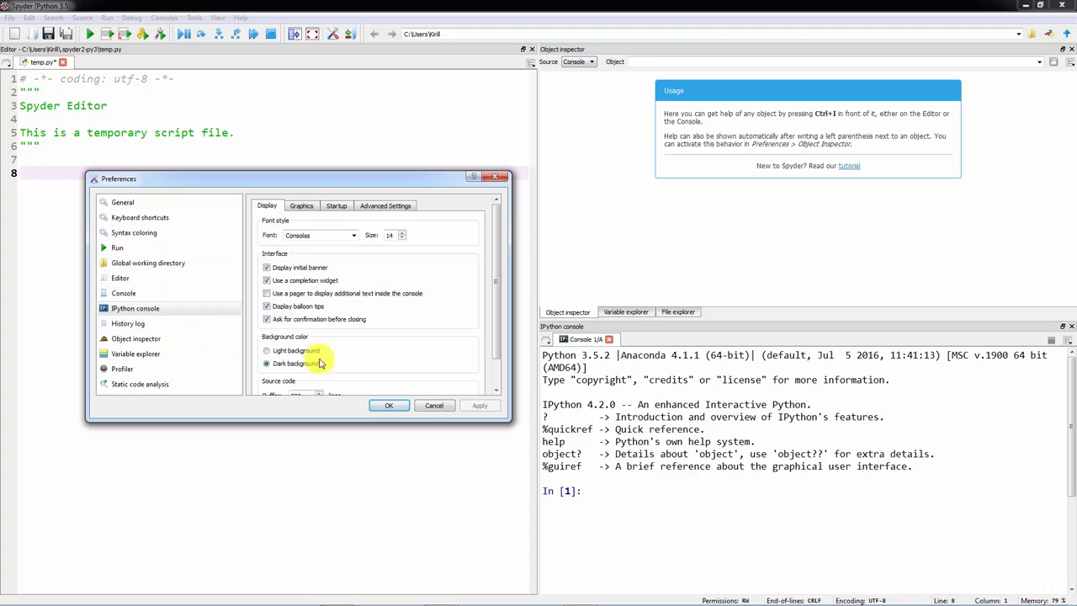
pyautogui.click(434, 406)
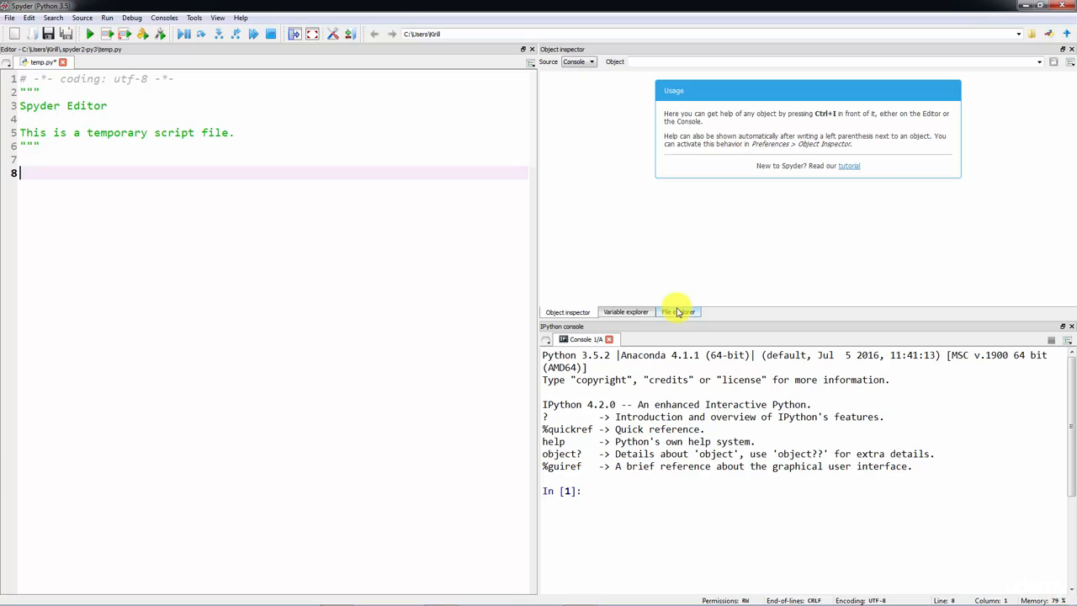
# - Write print("Hello World!") on line 8 of temp.py
pyautogui.press('BackSpace')
pyautogui.write('(')
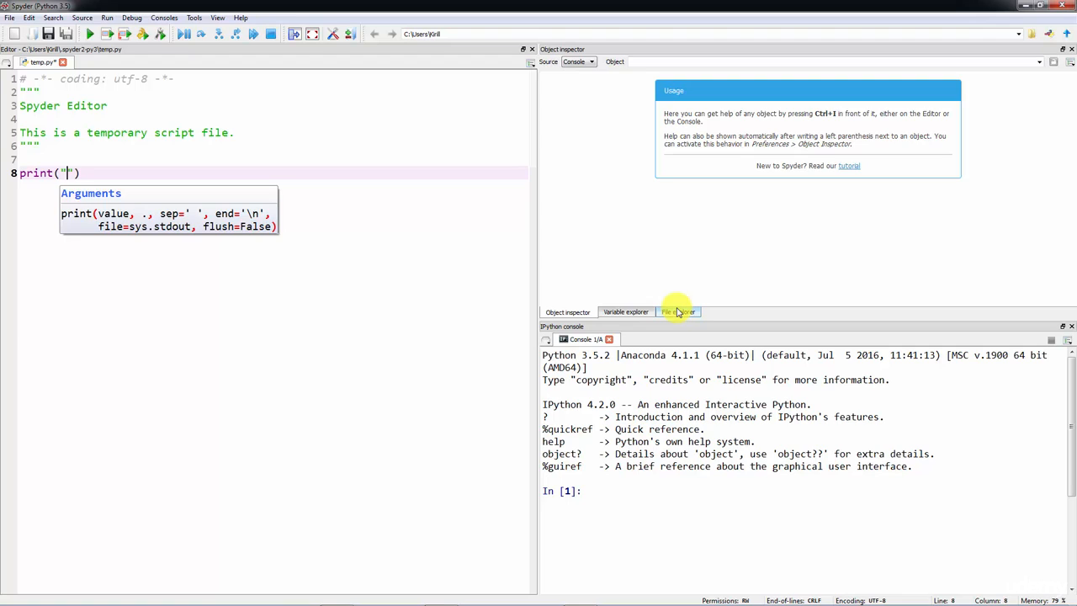
pyautogui.write('"Hello World!')
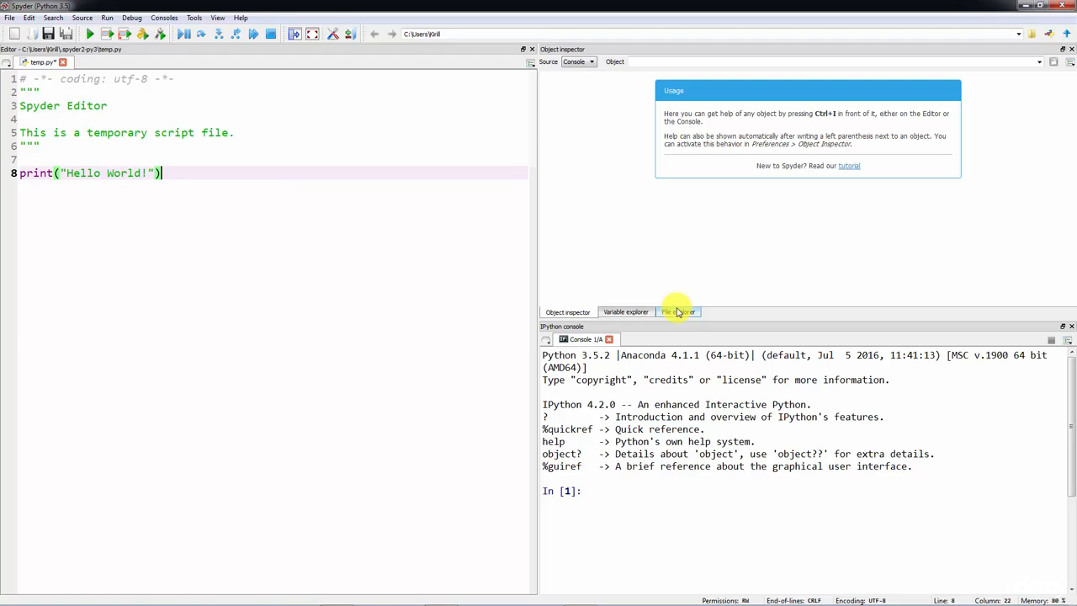
# - Run only the print statement on line 8 in the IPython console and check the echoed command and its output
pyautogui.hotkey('shift', 'Home')
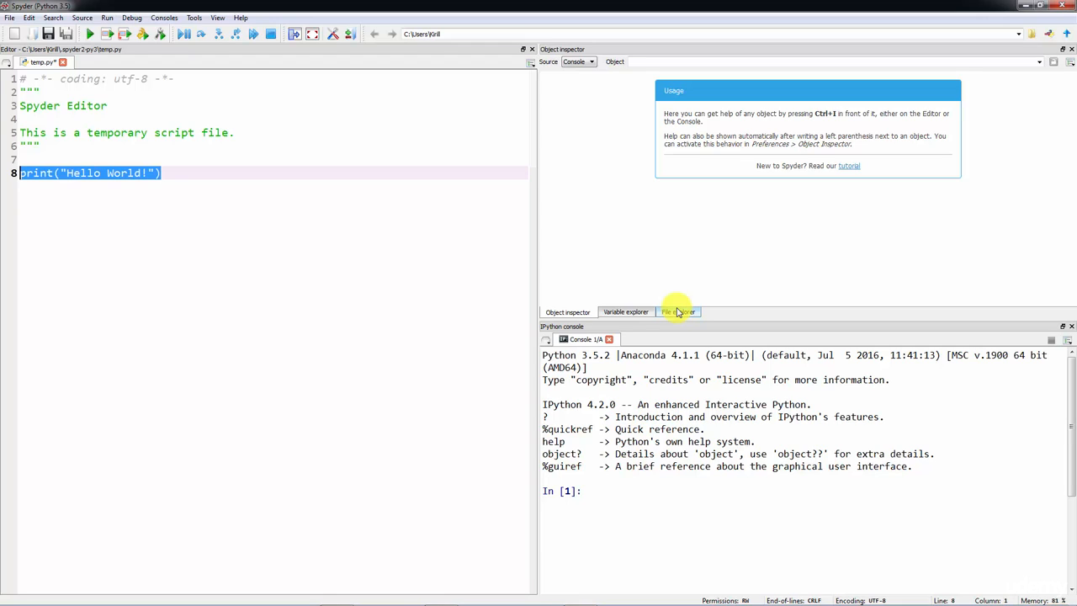
pyautogui.press('F9')
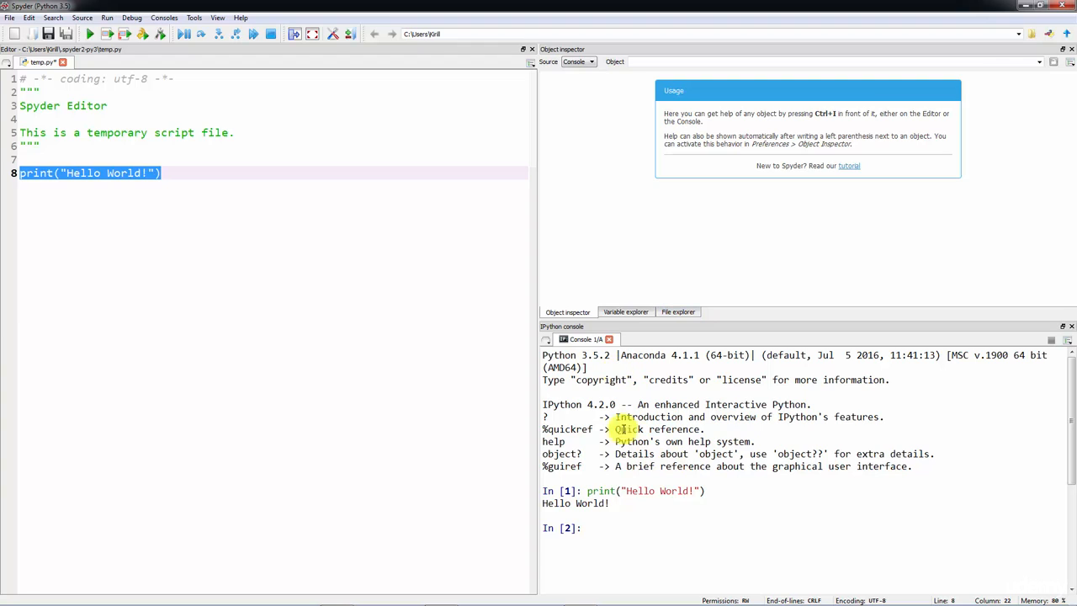
pyautogui.moveTo(709, 491); pyautogui.dragTo(591, 493)
pyautogui.moveTo(624, 504); pyautogui.dragTo(554, 507)
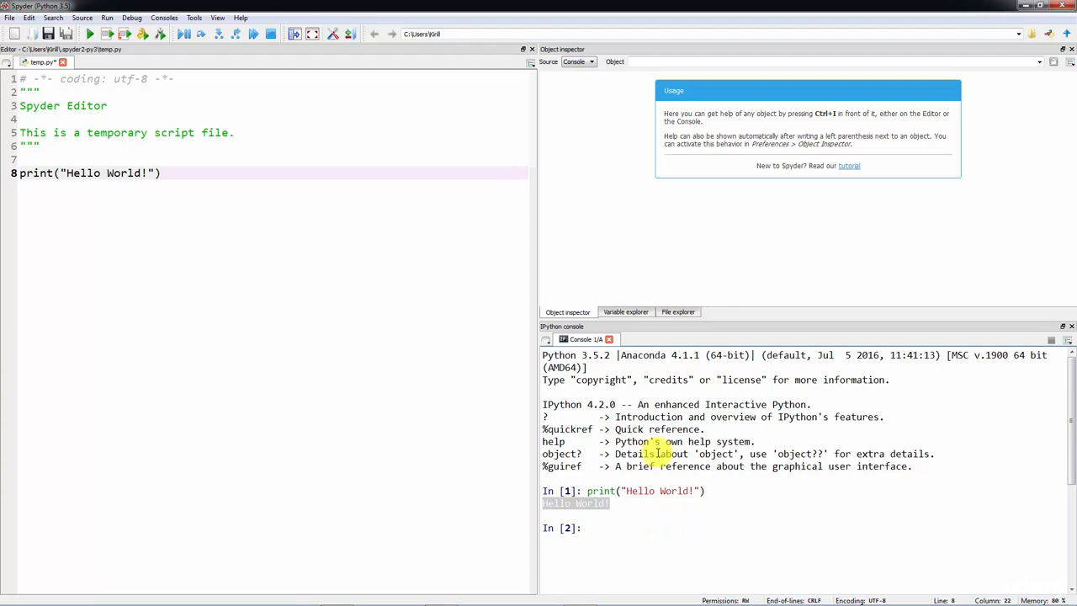
pyautogui.click(680, 508)
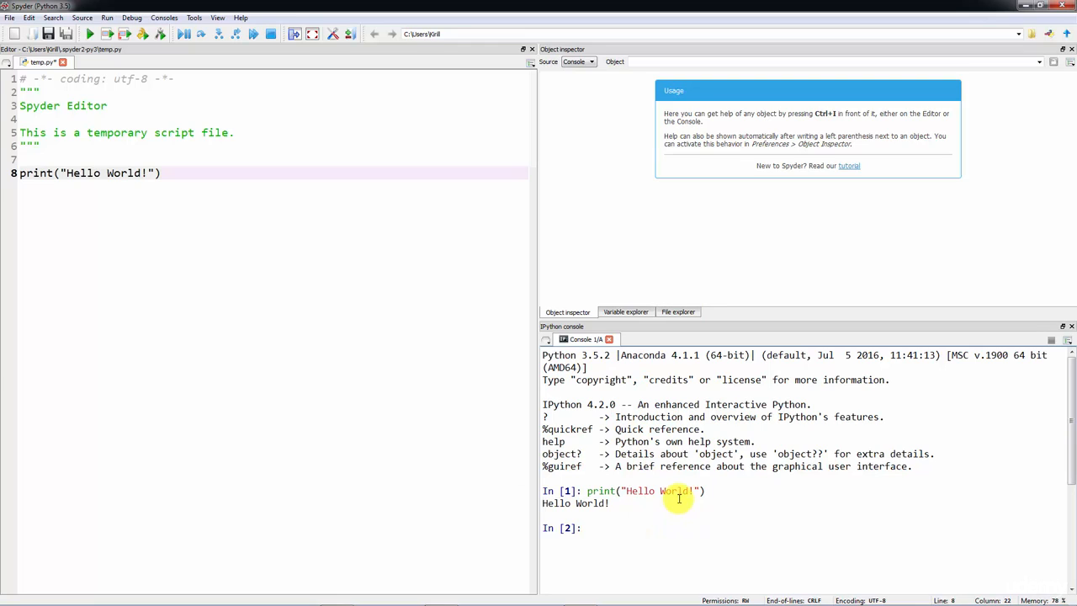